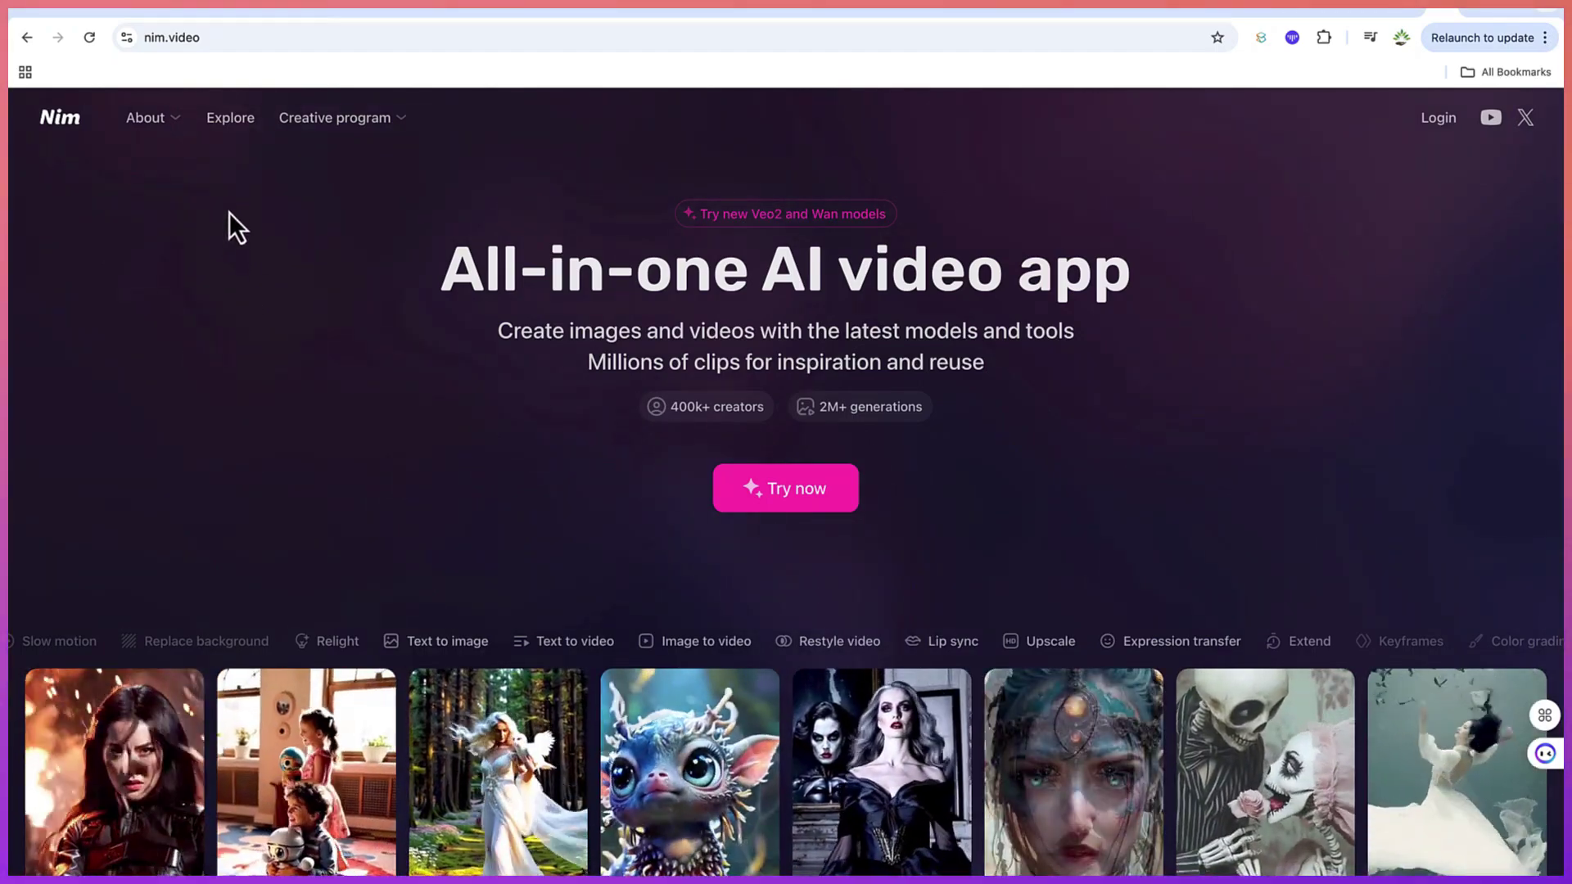
Browse the community creations on the Explore page and open the hiking cat video's details
click(244, 42)
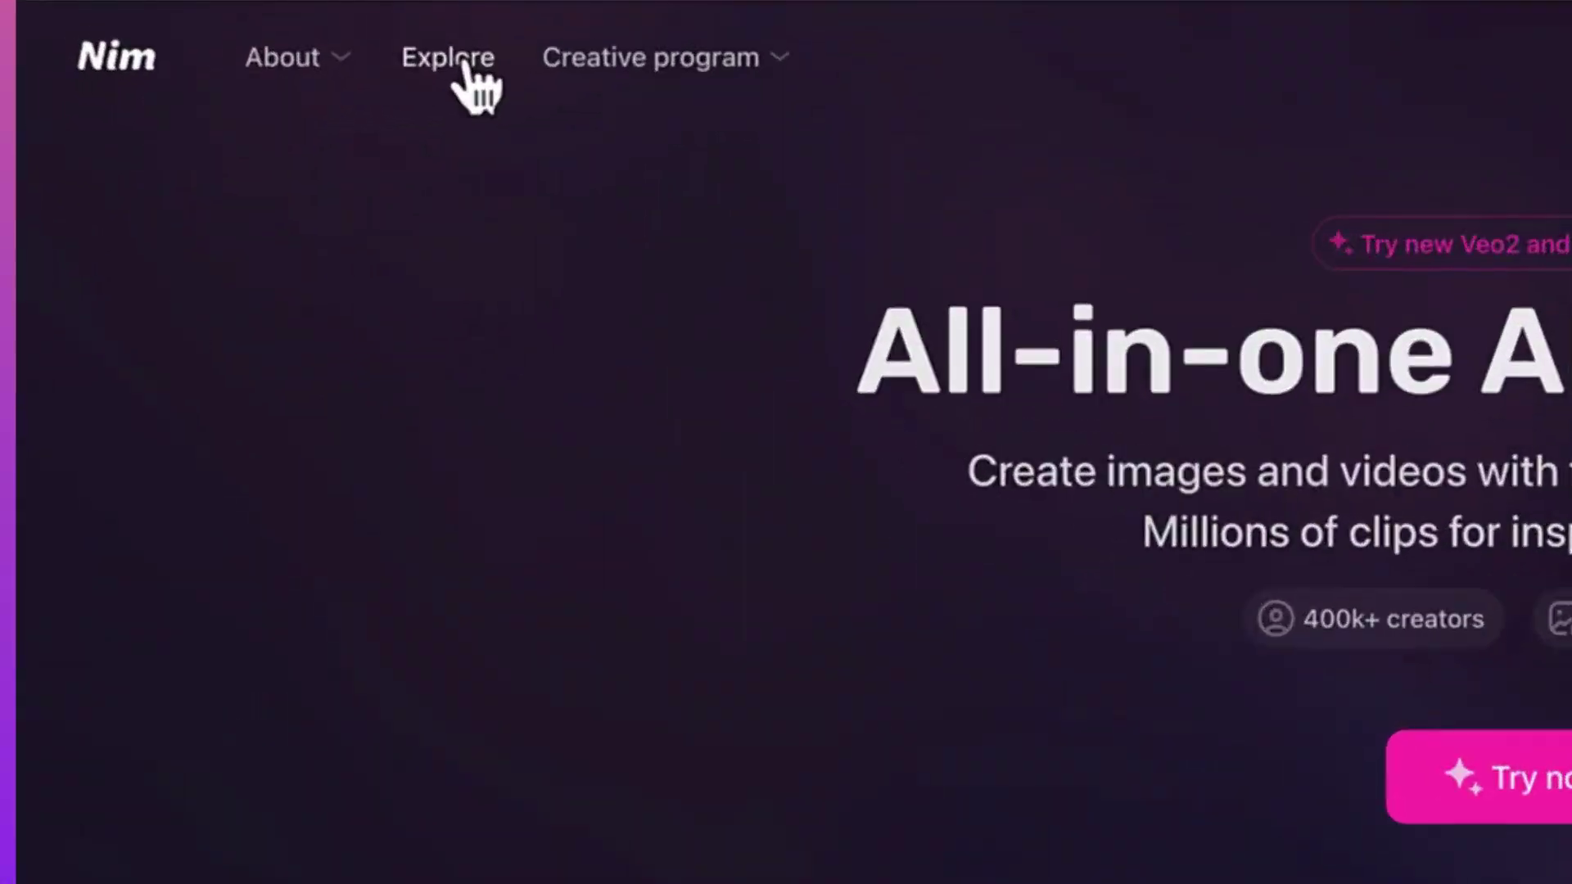
click(464, 67)
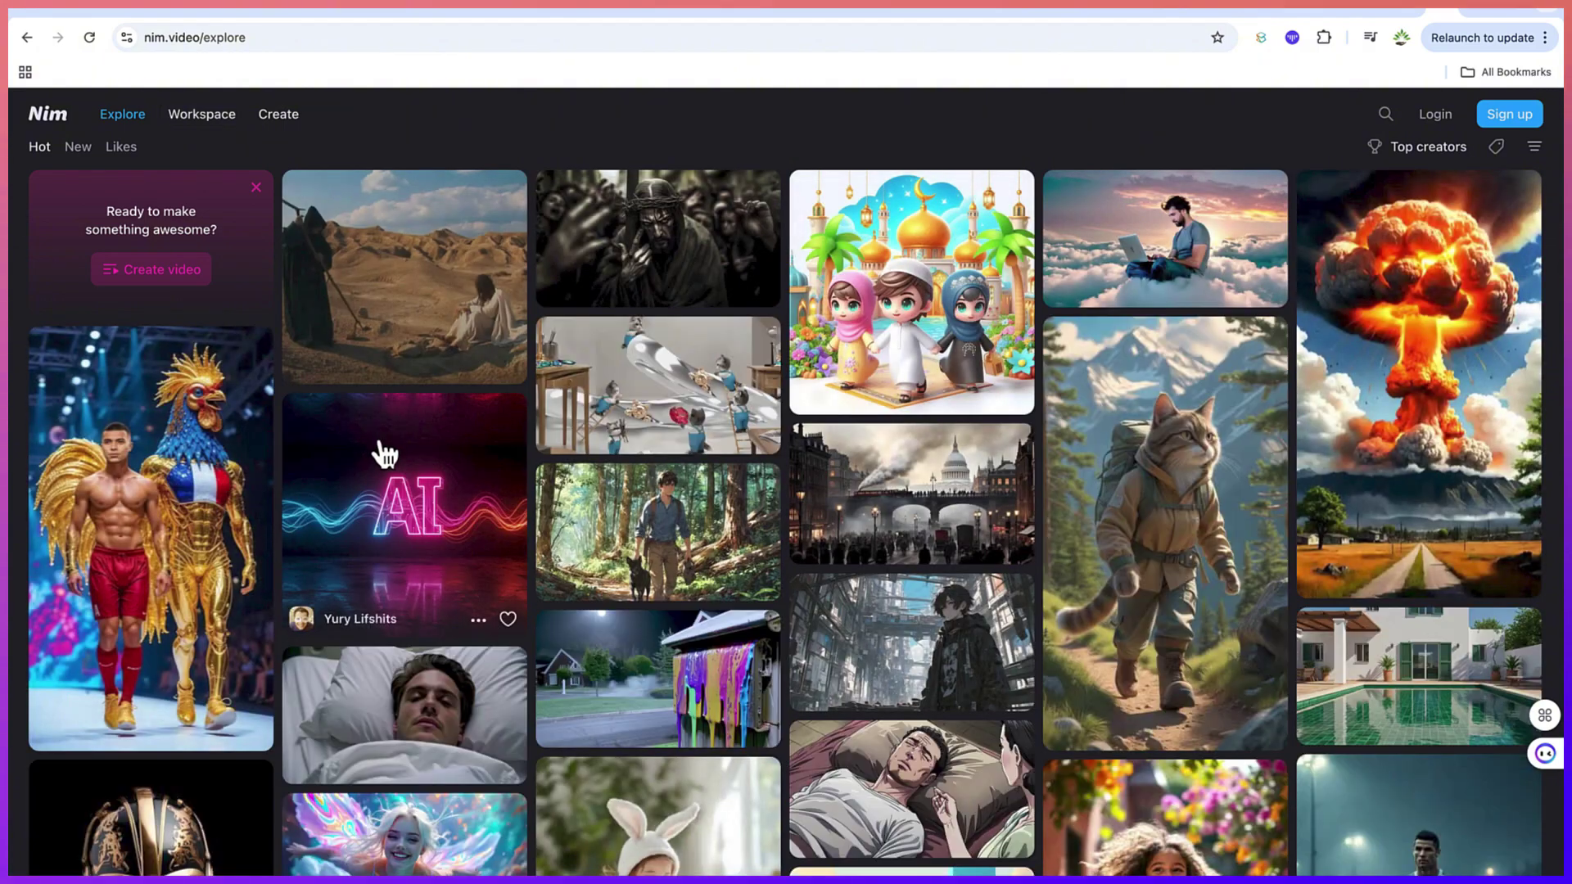
scroll(490, 649, down, 2)
scroll(490, 649, down, 8)
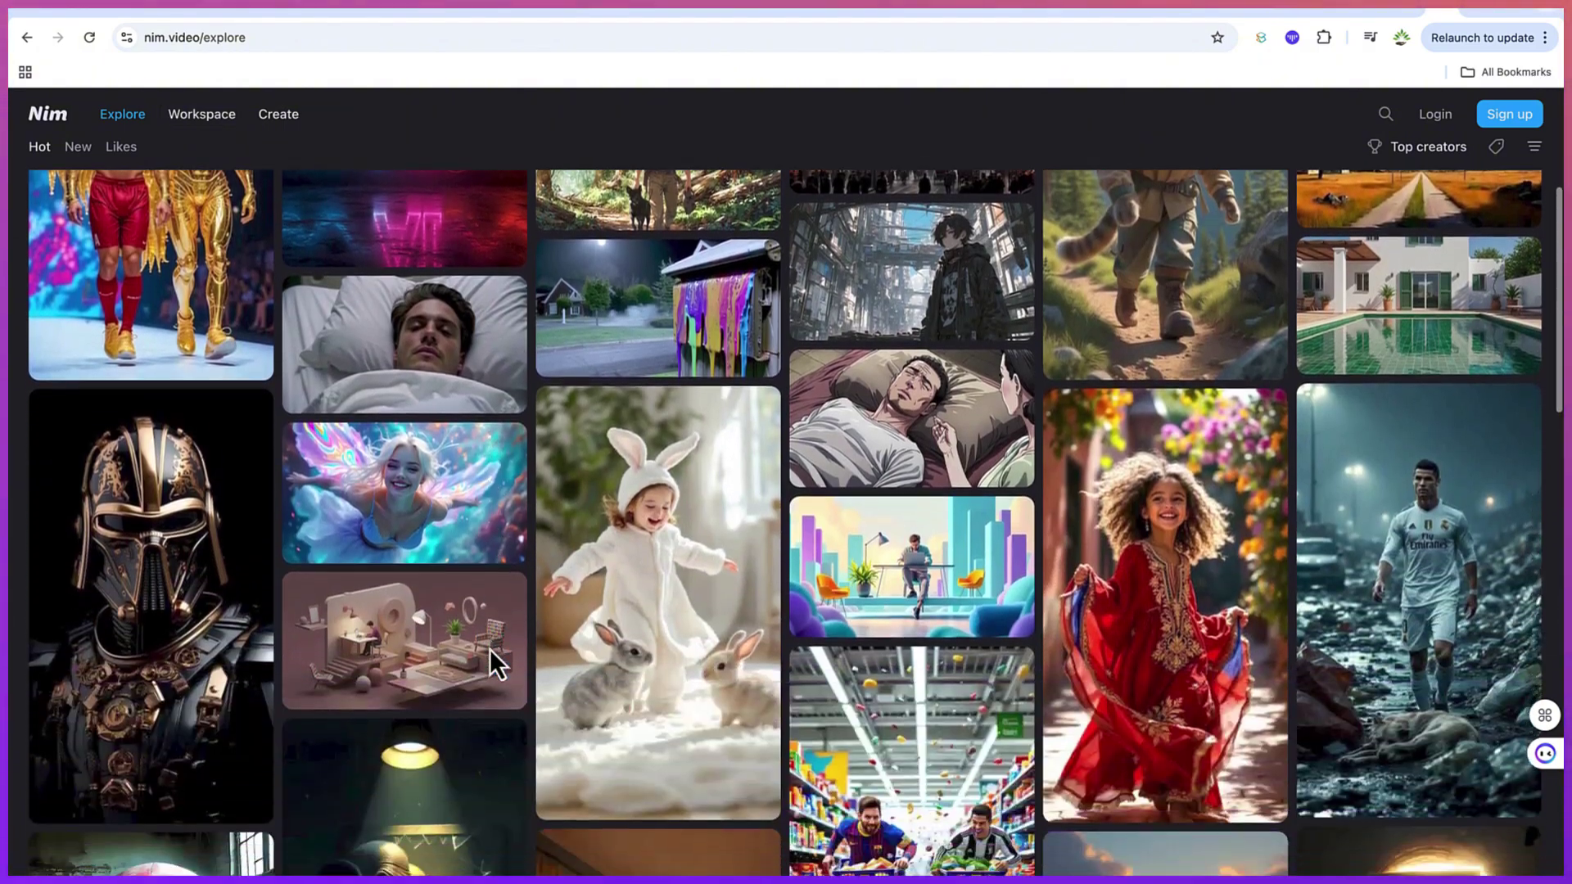
scroll(490, 648, down, 6)
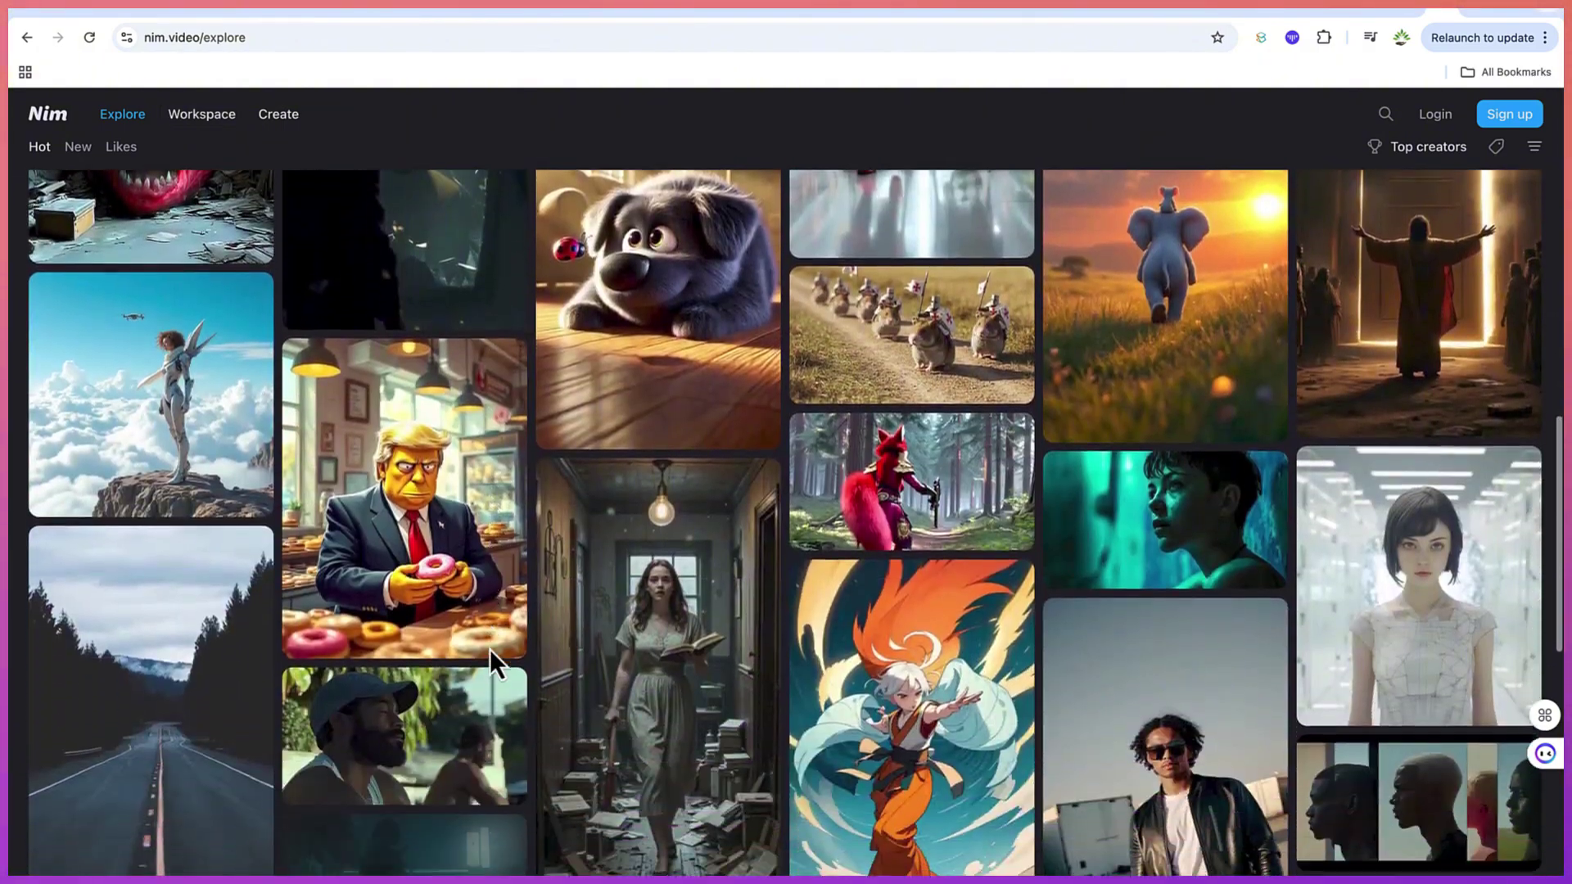
scroll(490, 649, down, 6)
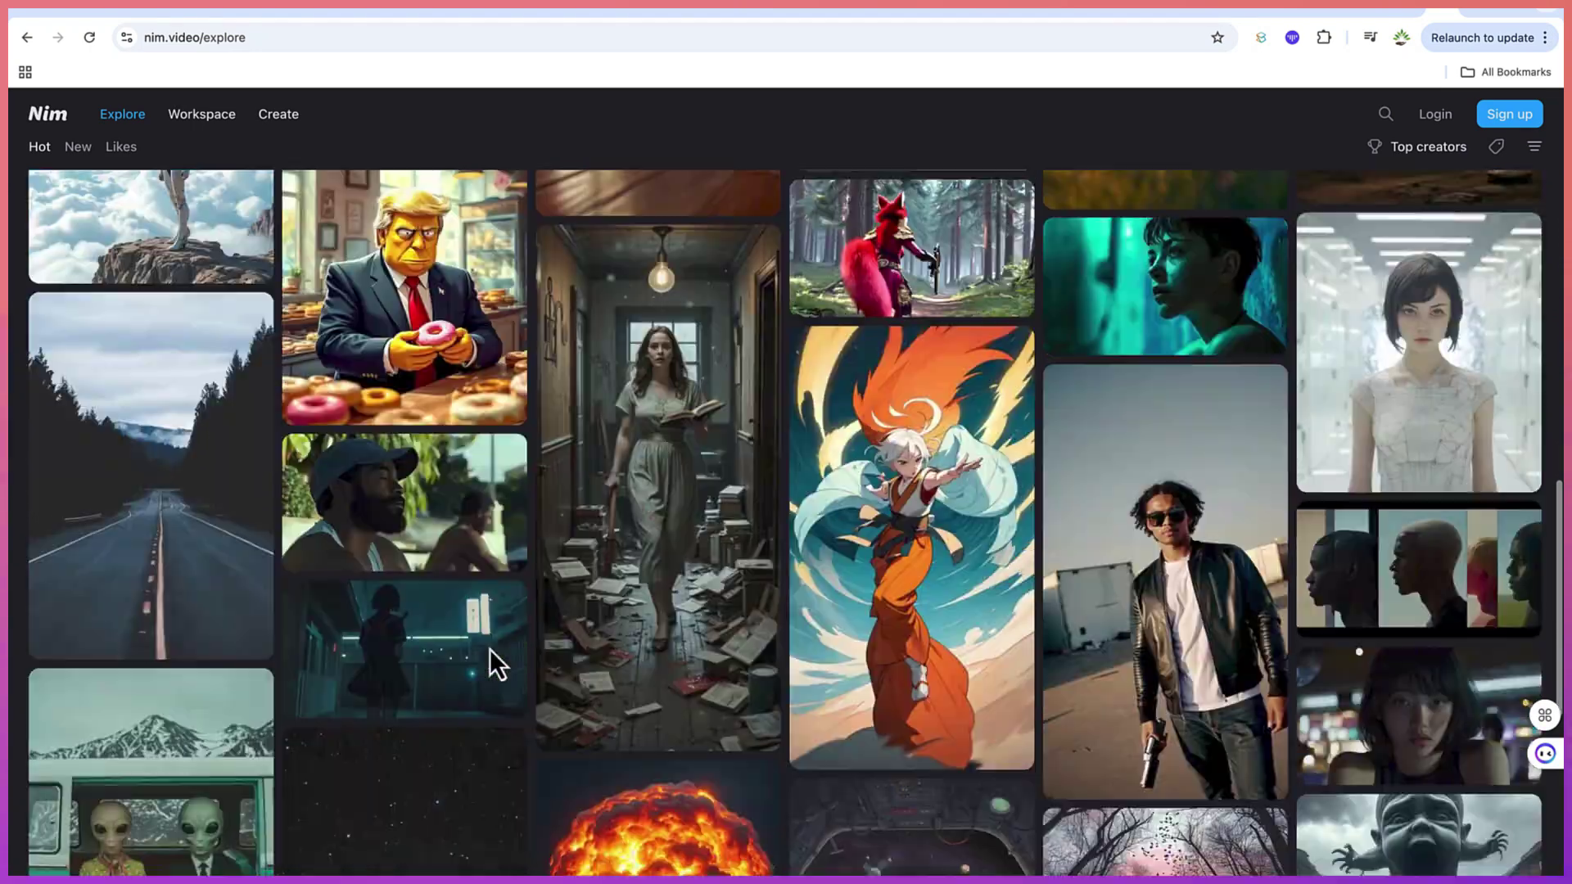
scroll(489, 649, down, 5)
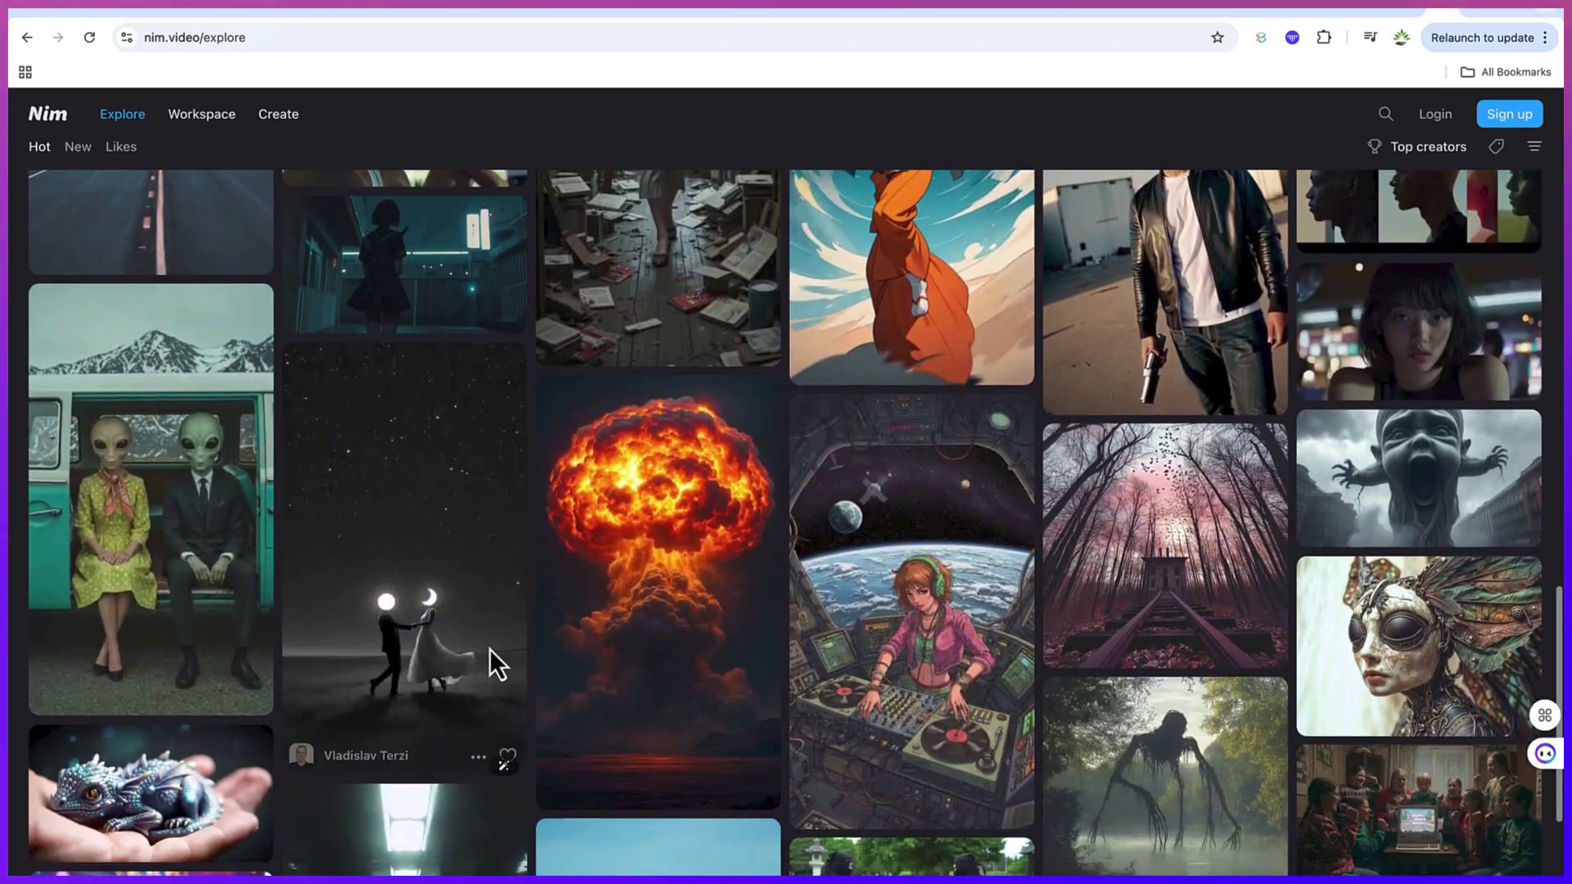
scroll(489, 649, up, 20)
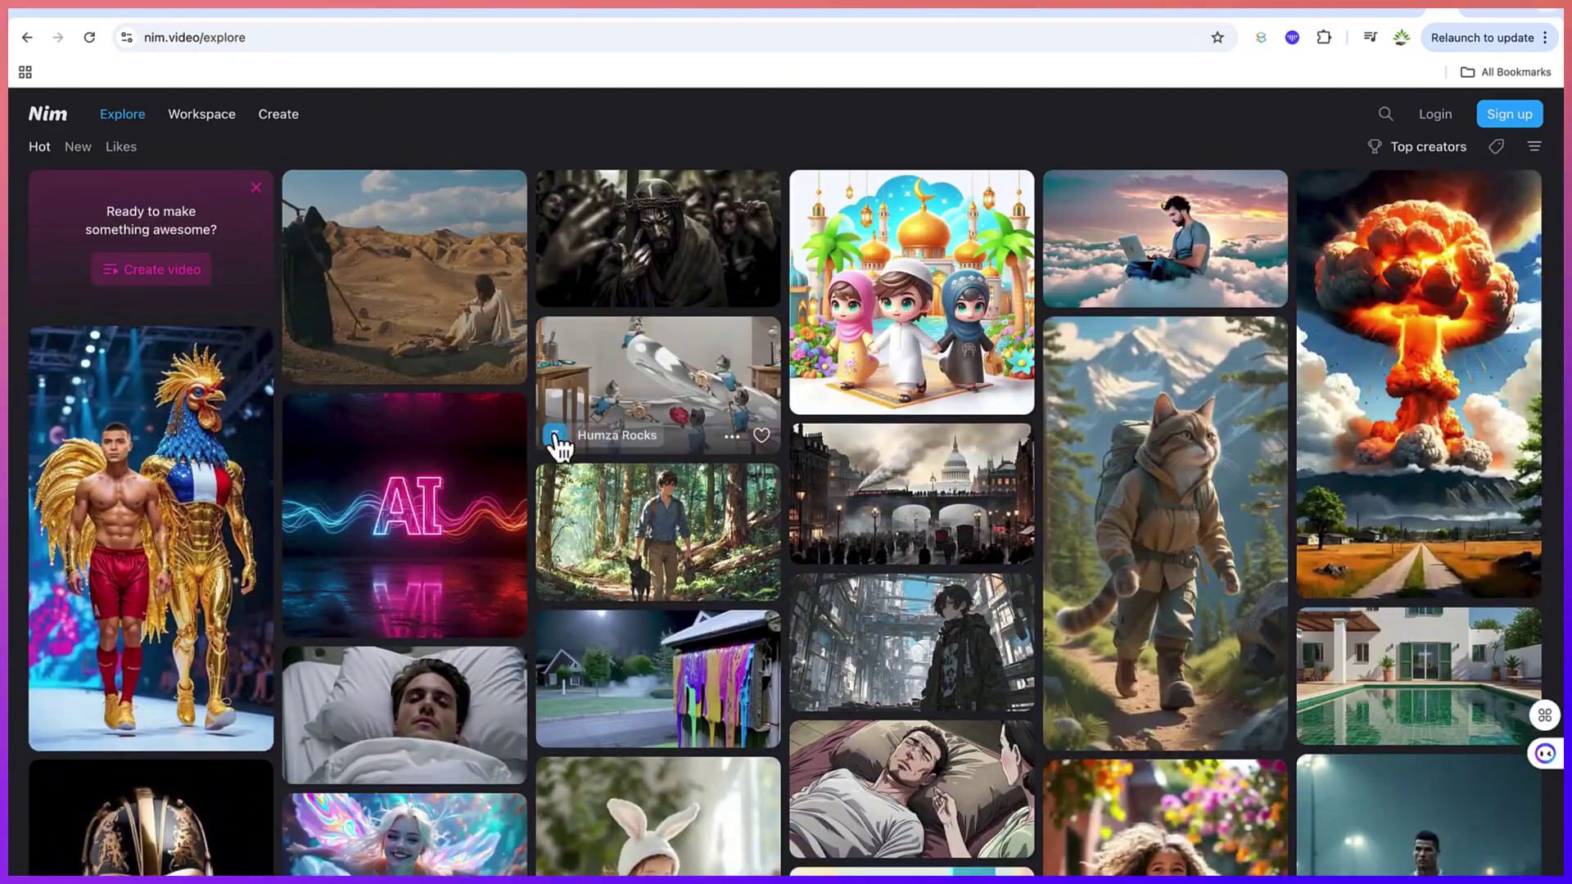
click(1232, 606)
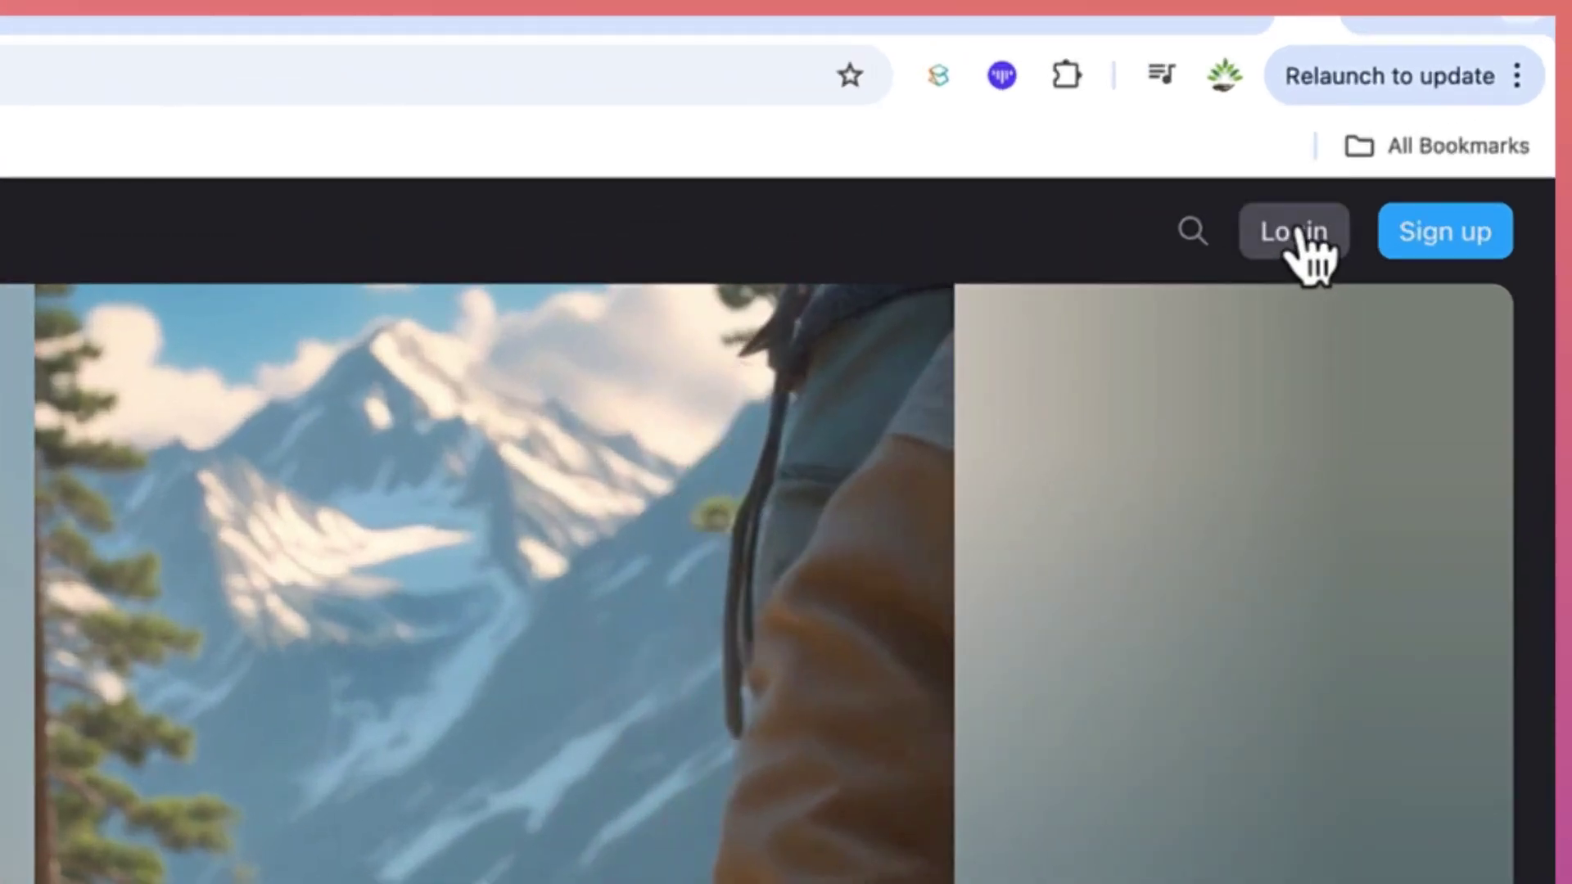
Log in to the Nim account
click(1435, 114)
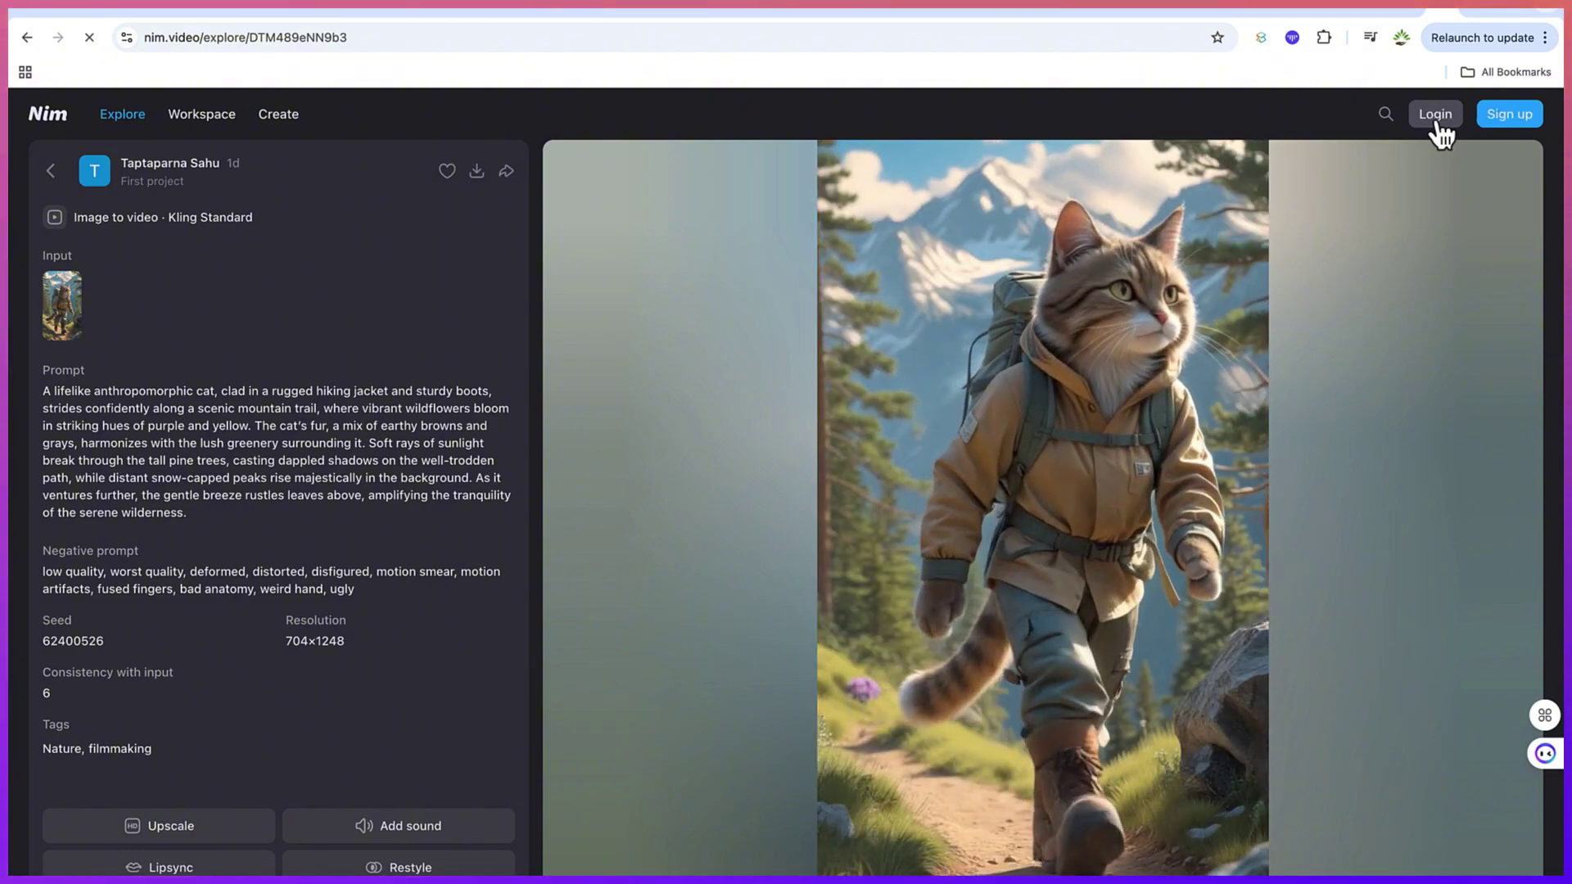
click(1436, 121)
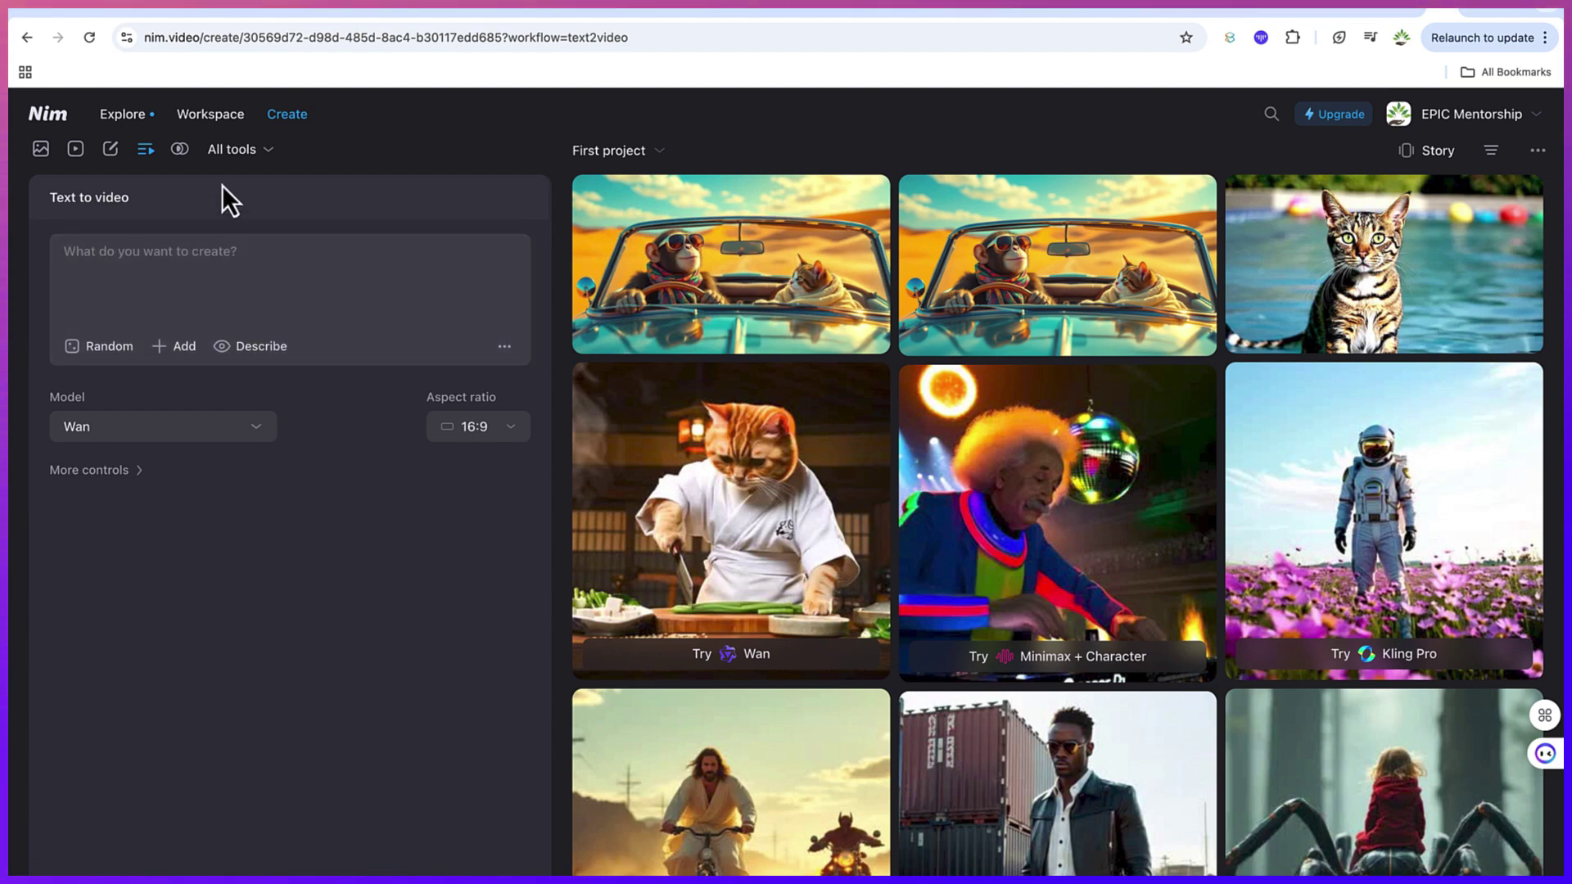
Examine the Text to video tool and the full list of main, advanced and experimental creation tools
click(232, 149)
click(328, 272)
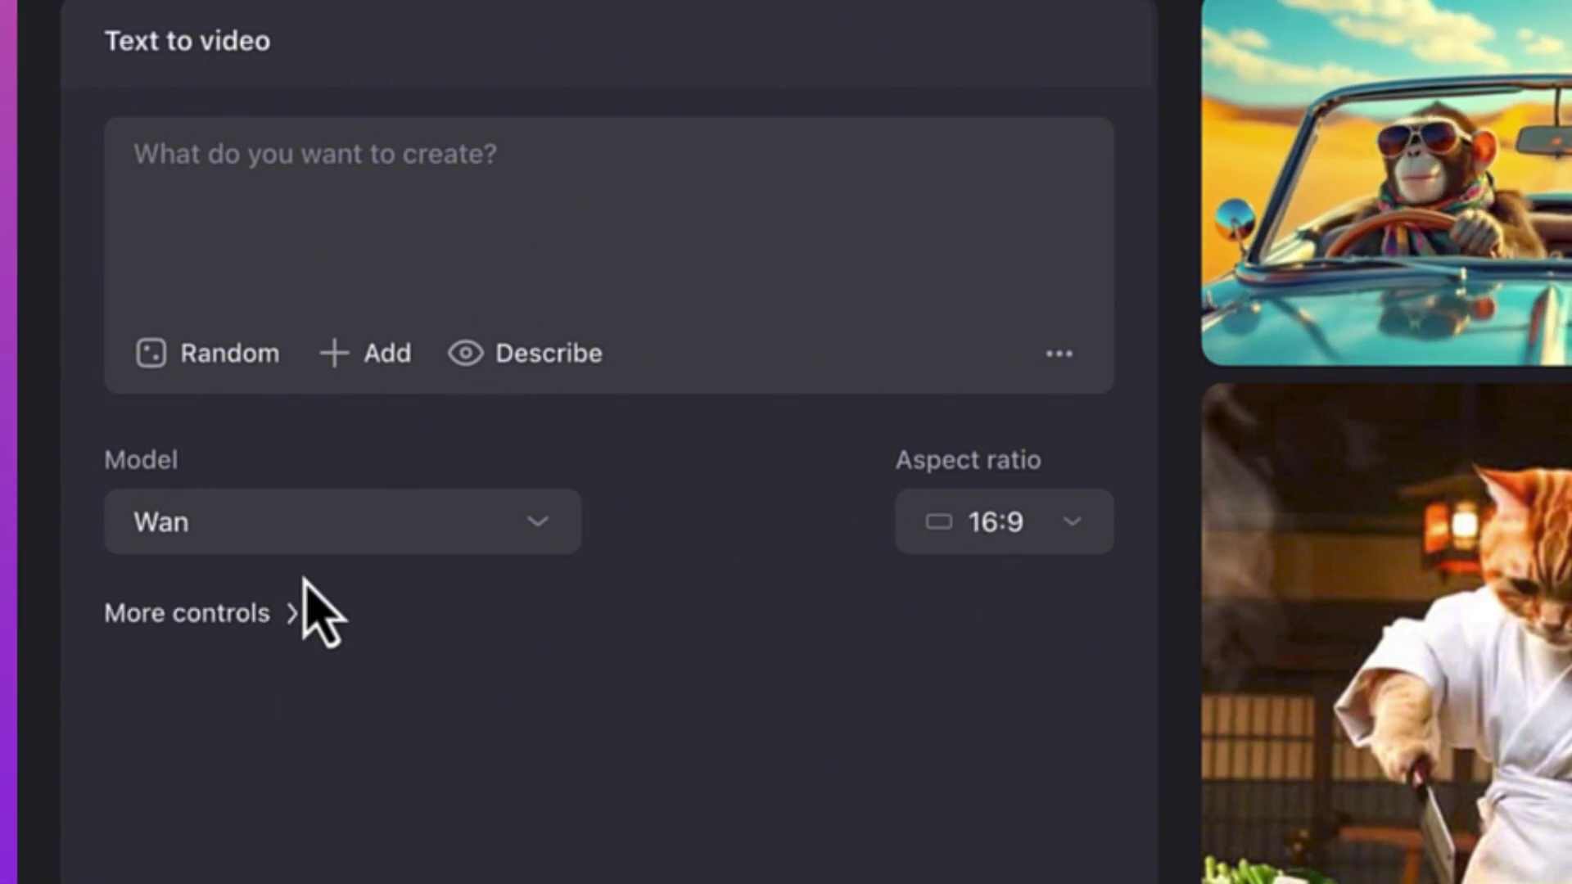
click(565, 286)
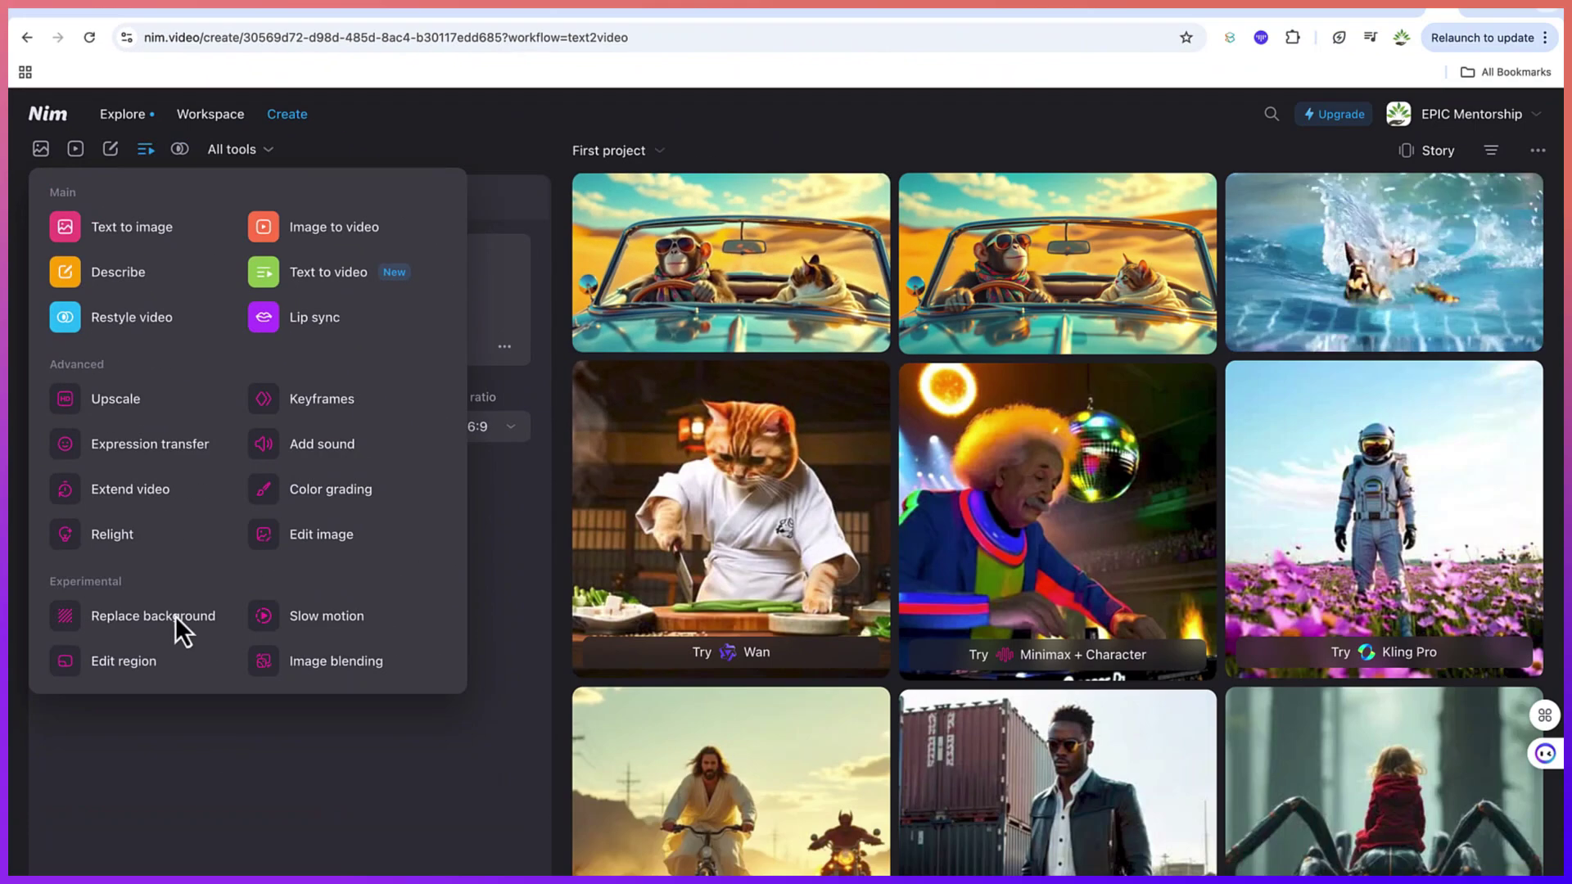
click(263, 154)
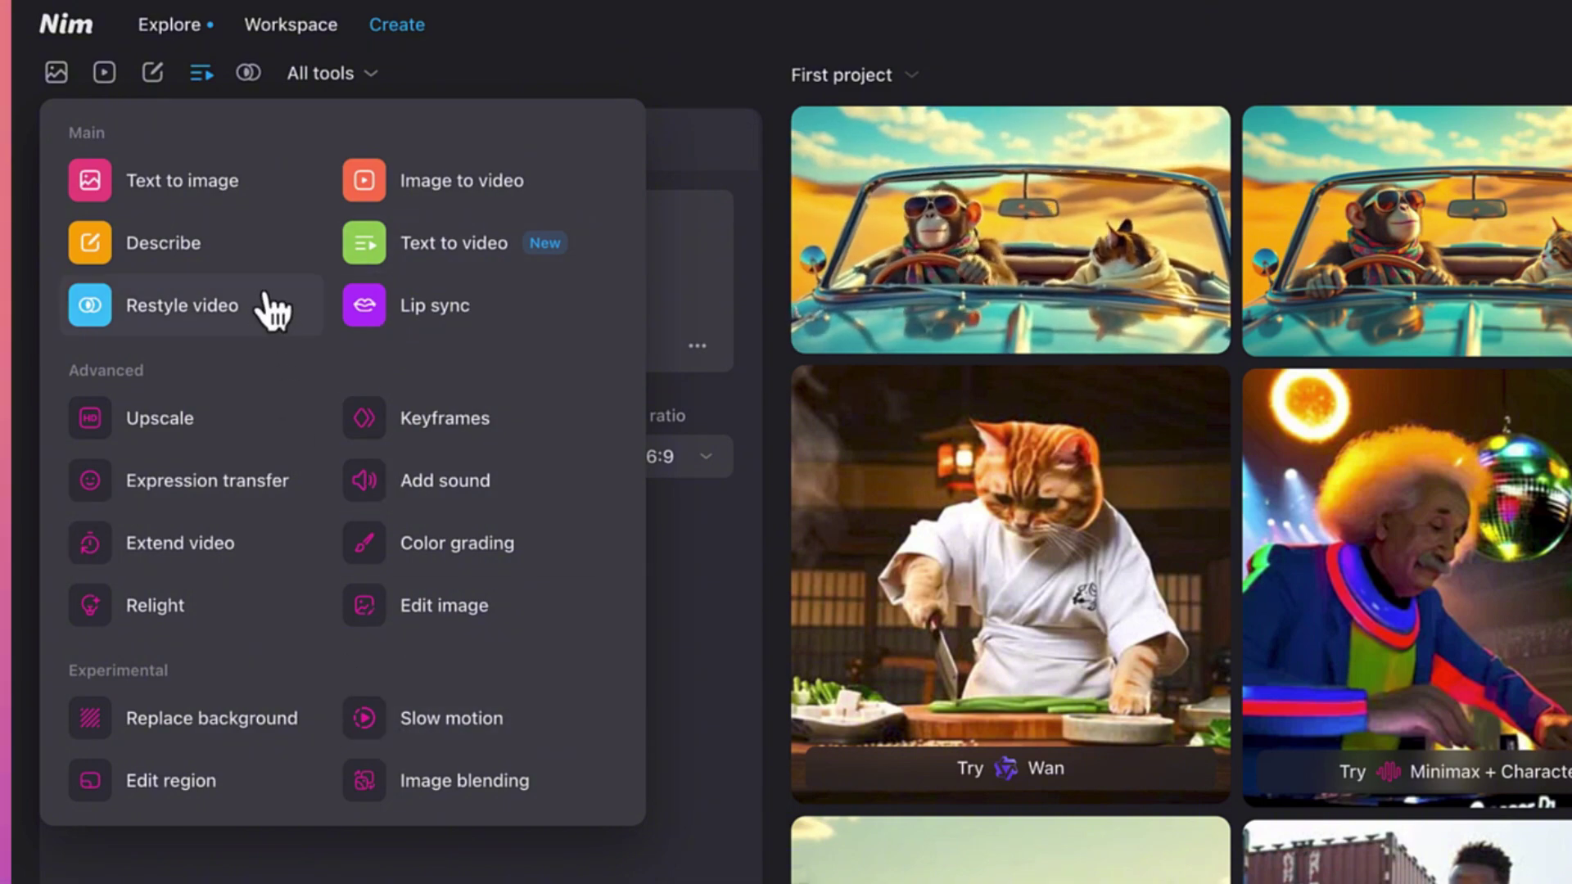
key(Escape)
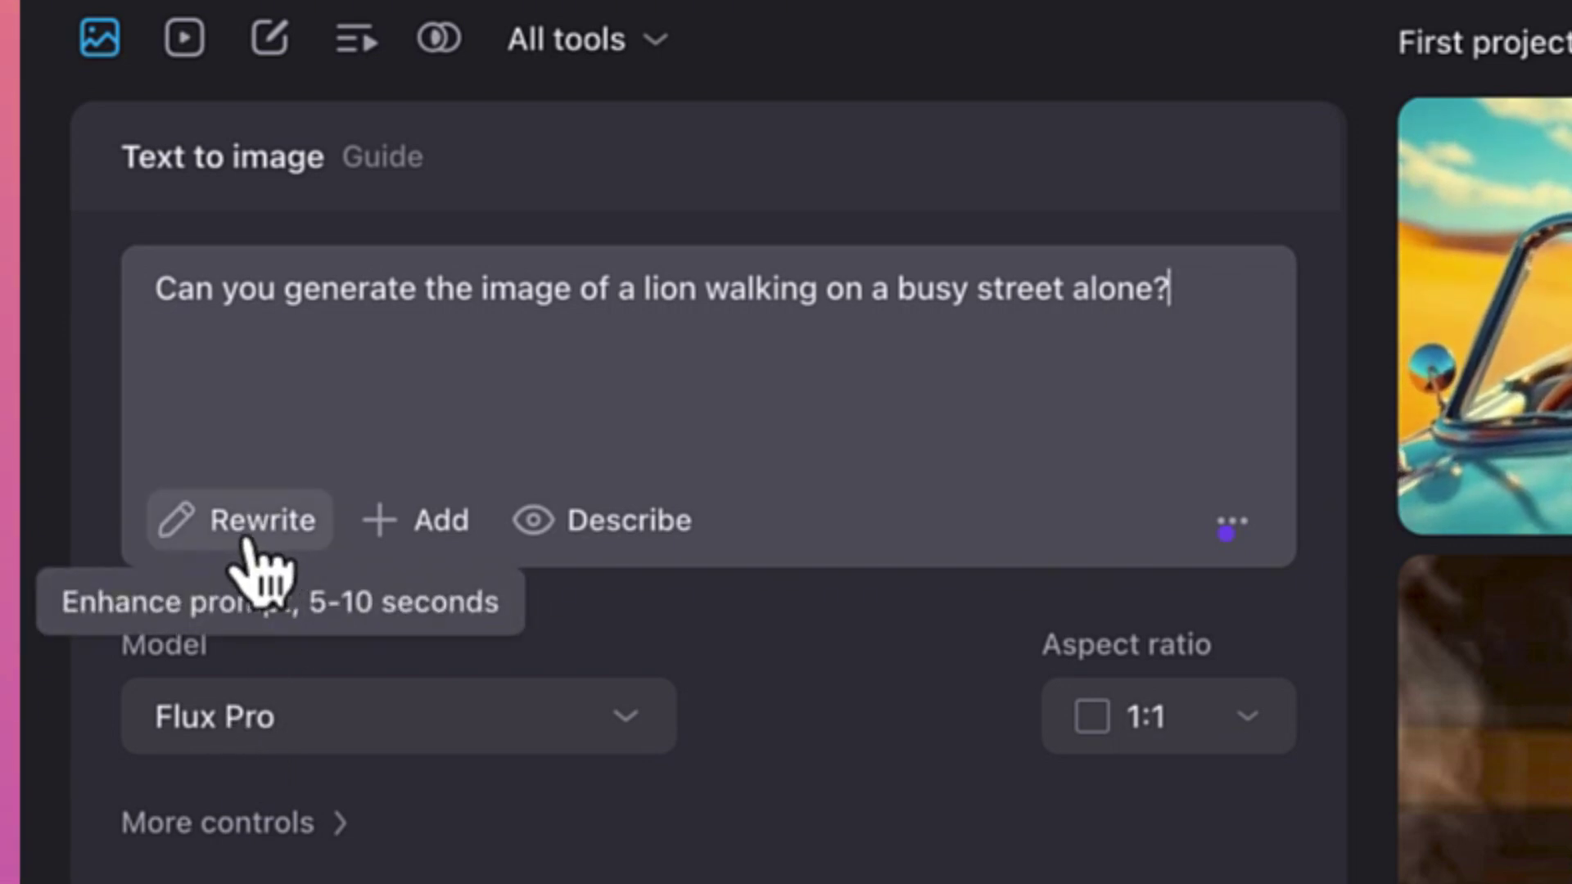
Enhance the lion-on-a-busy-street image prompt with Rewrite, and set the model to Flux and the aspect ratio to 16:9
click(260, 577)
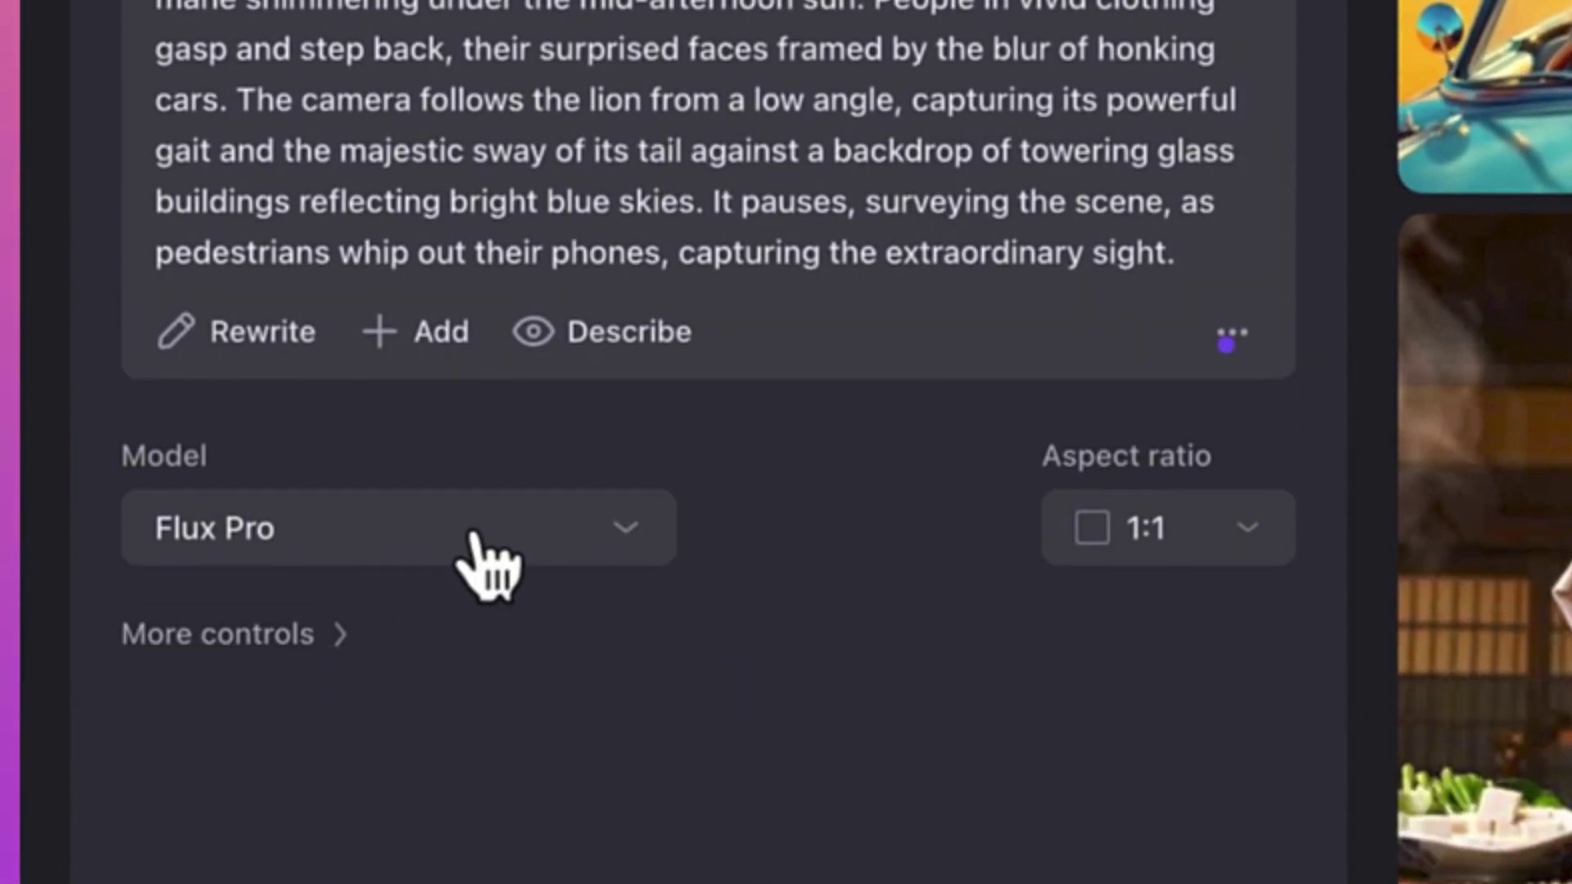
click(471, 868)
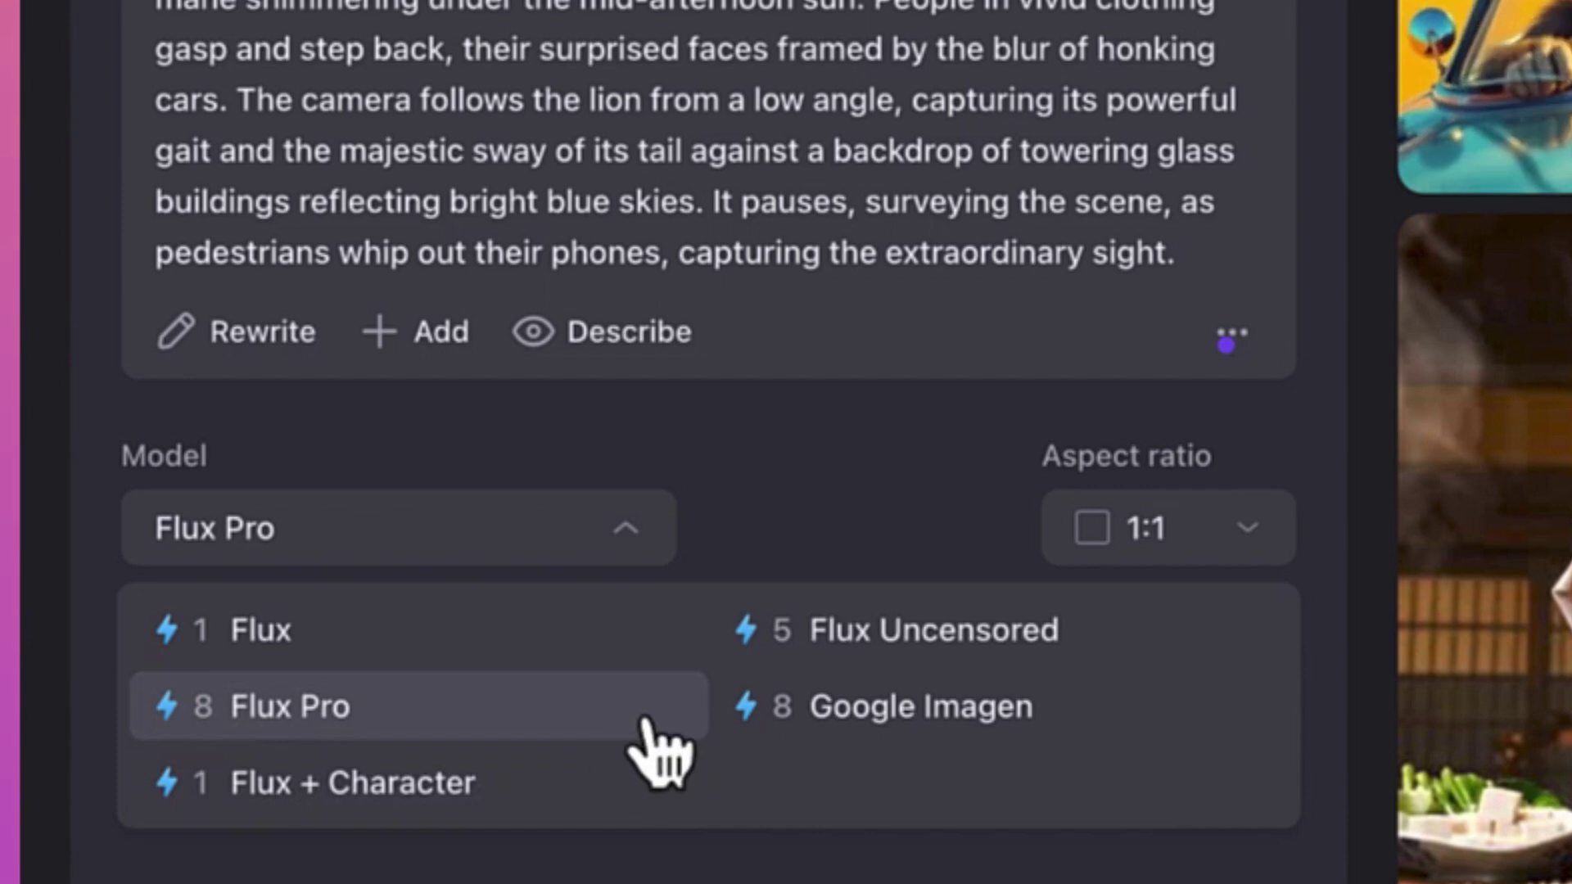
click(409, 655)
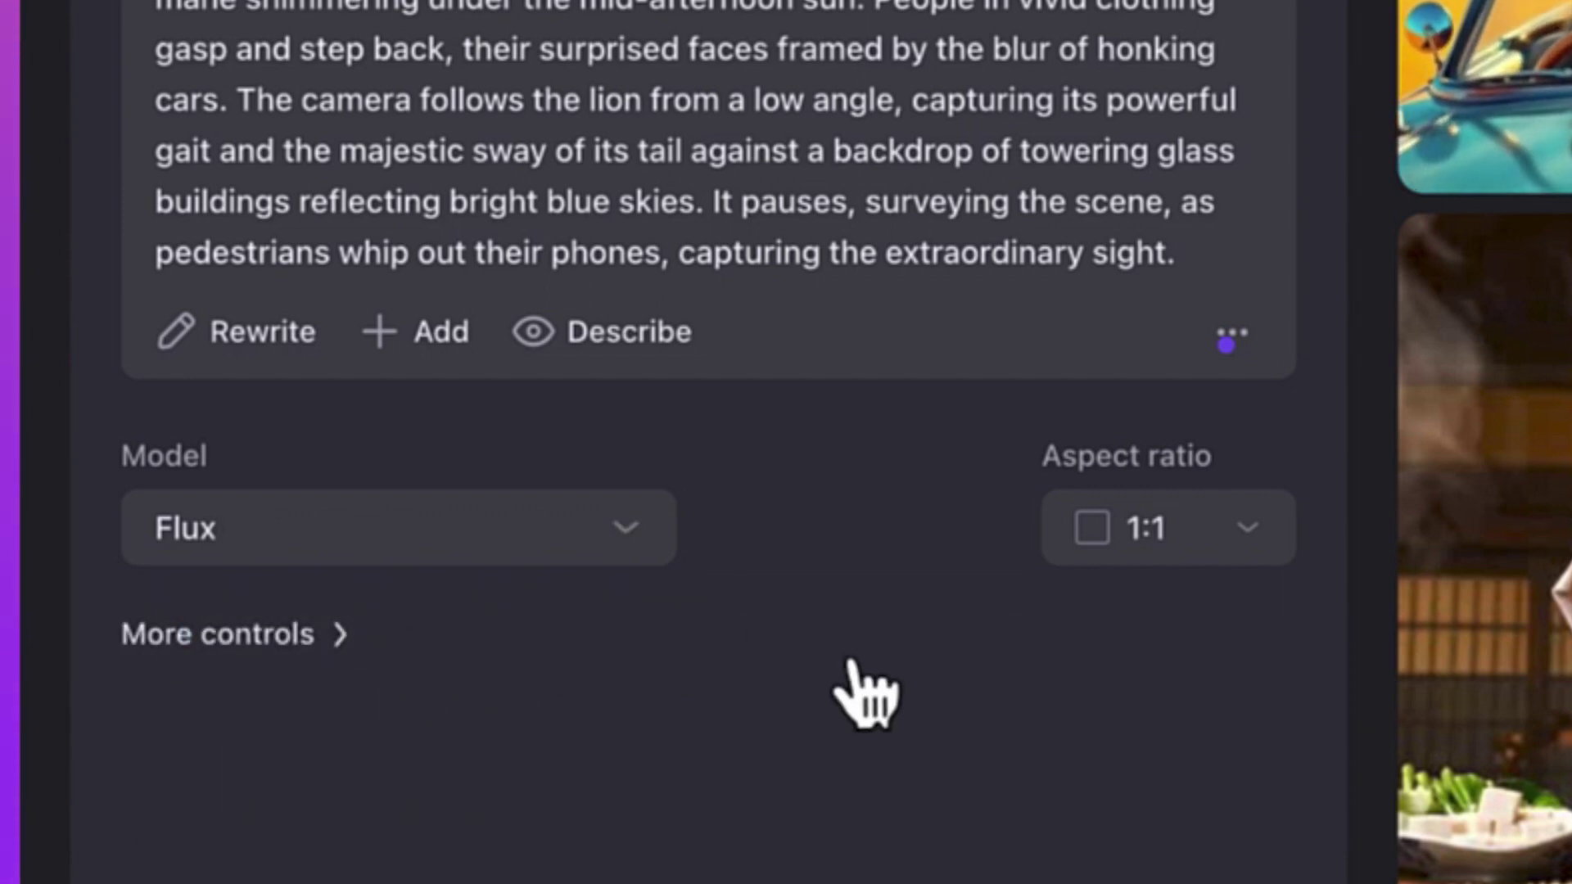
click(1138, 541)
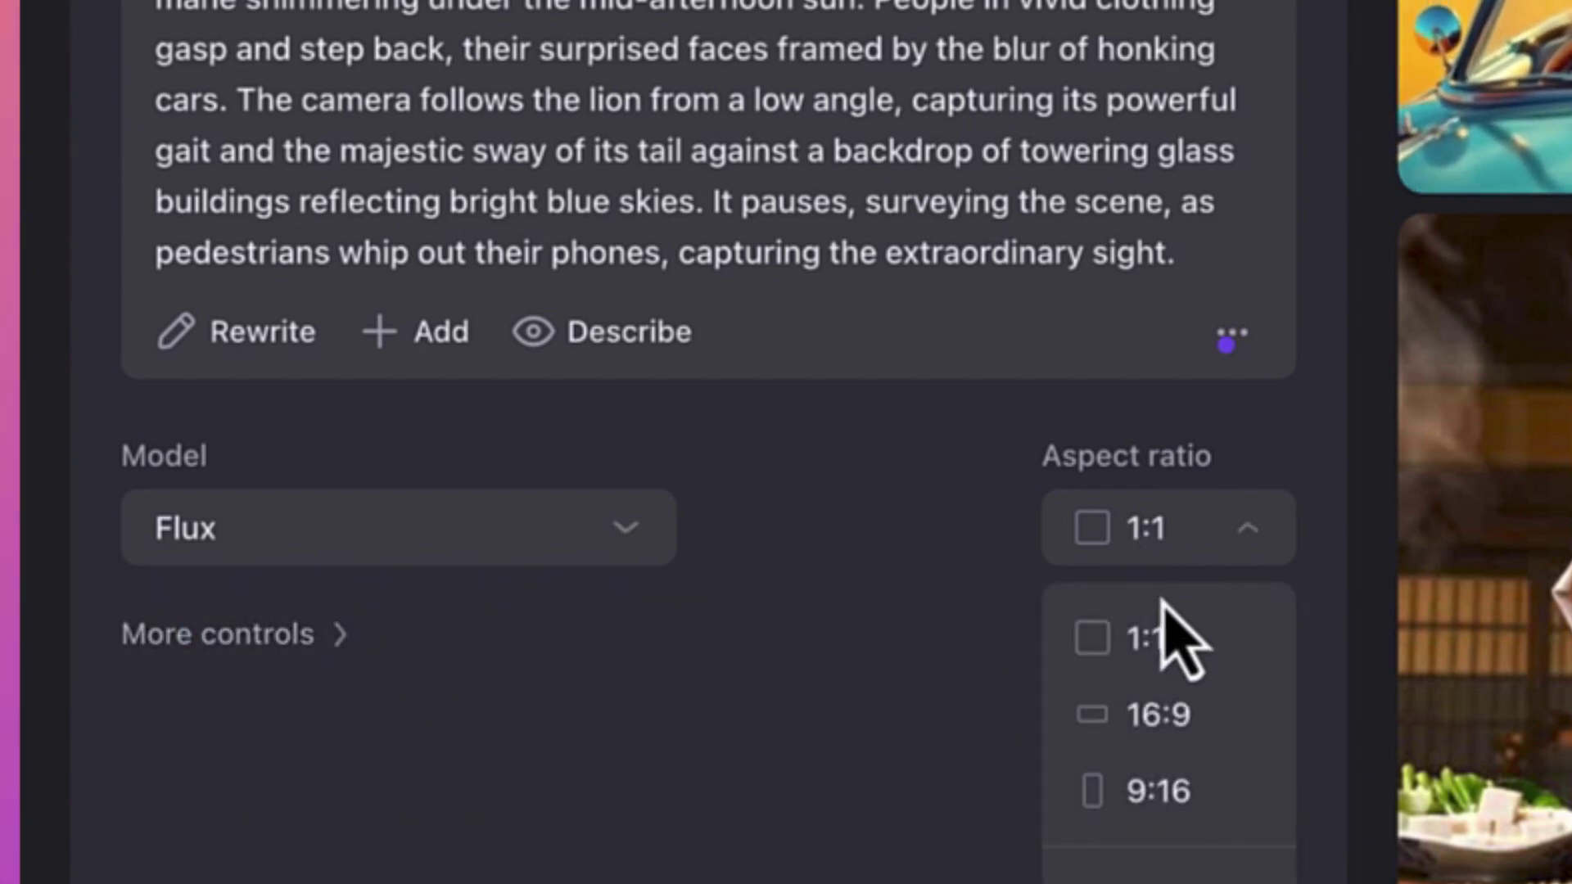
click(1189, 741)
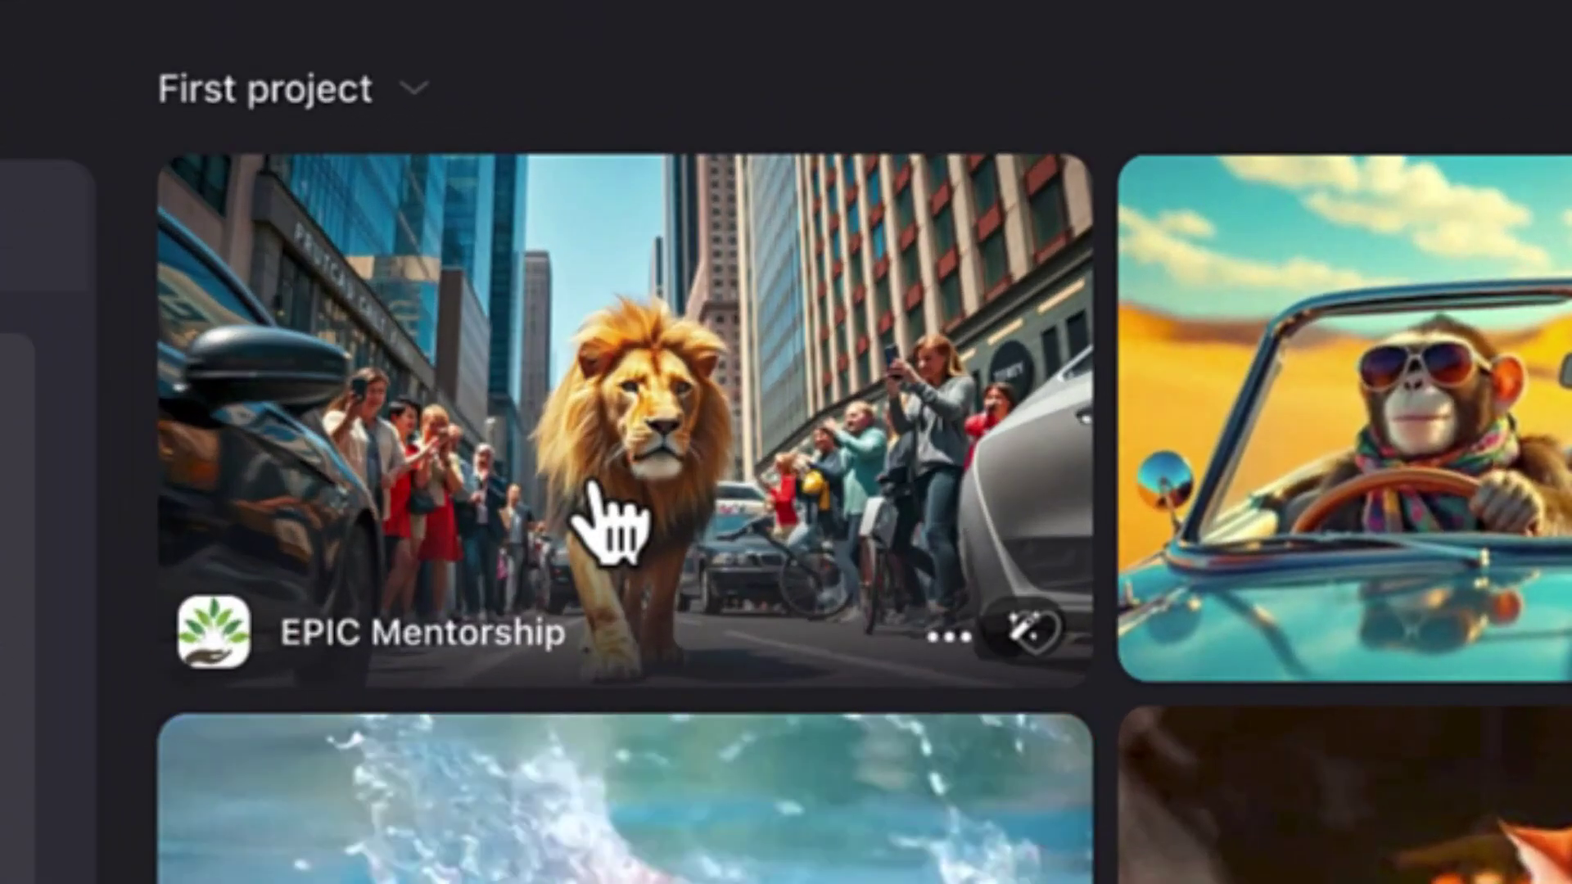
Send the generated lion image to Image to video and choose the Kling Standard model
click(722, 300)
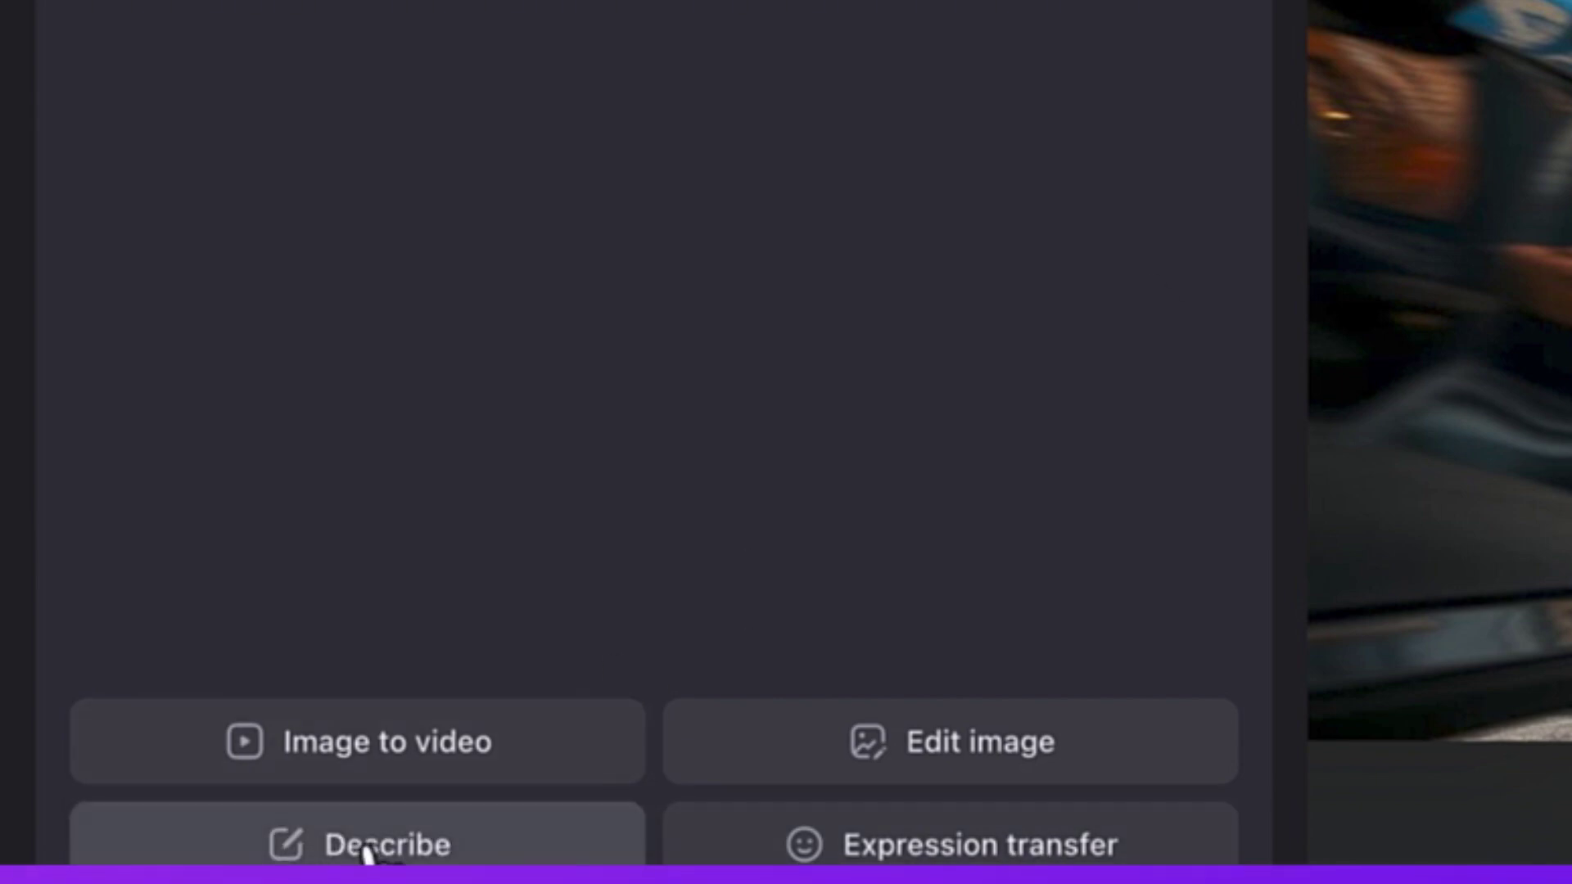
click(484, 765)
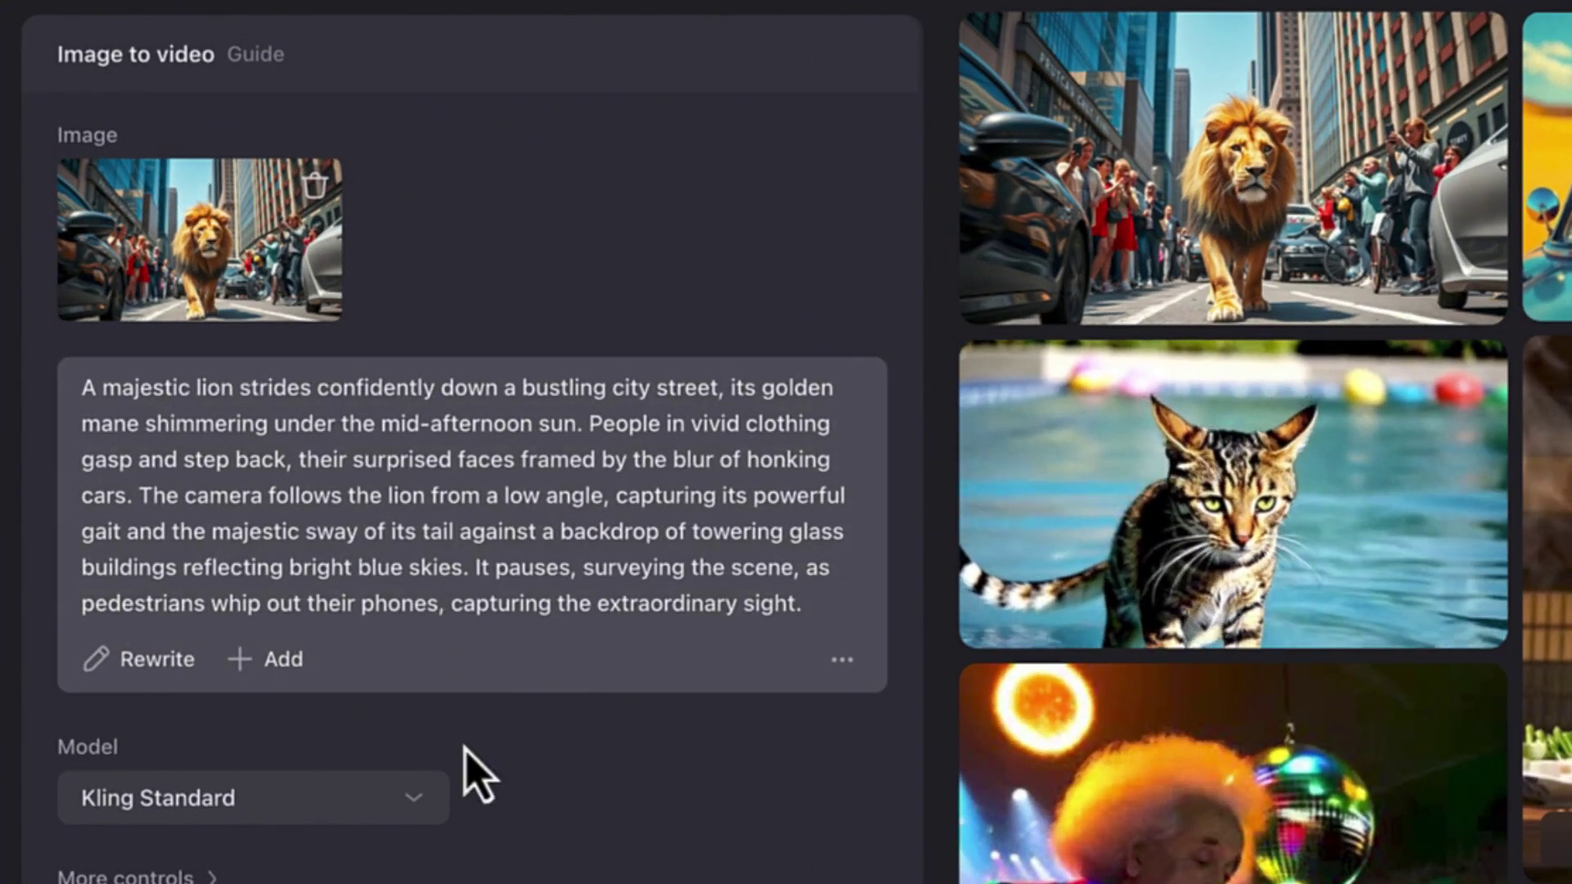
click(345, 812)
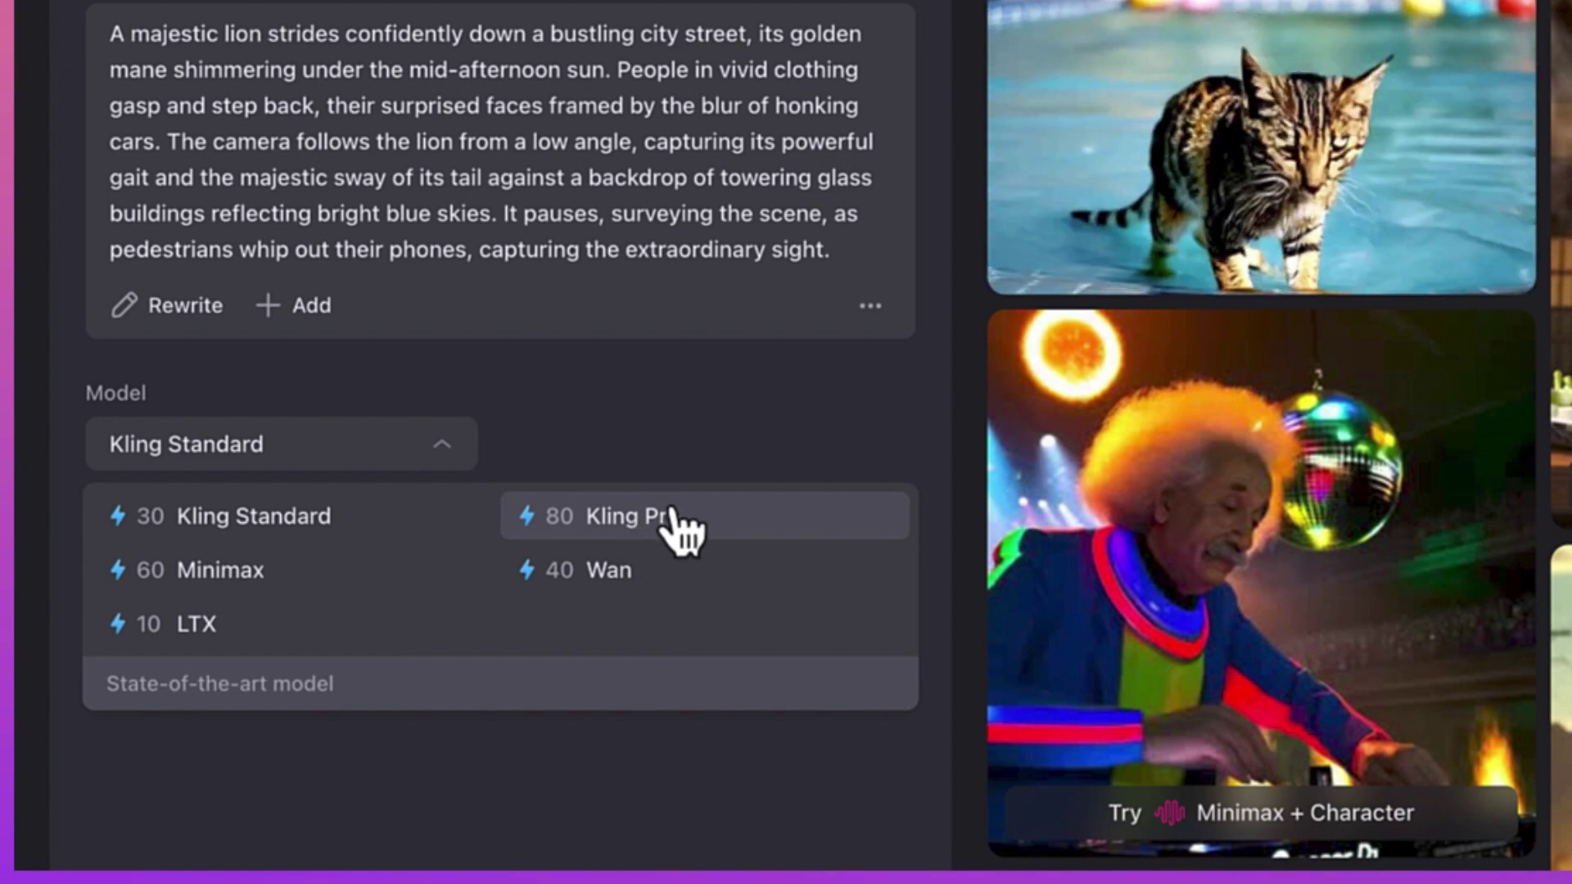
click(344, 521)
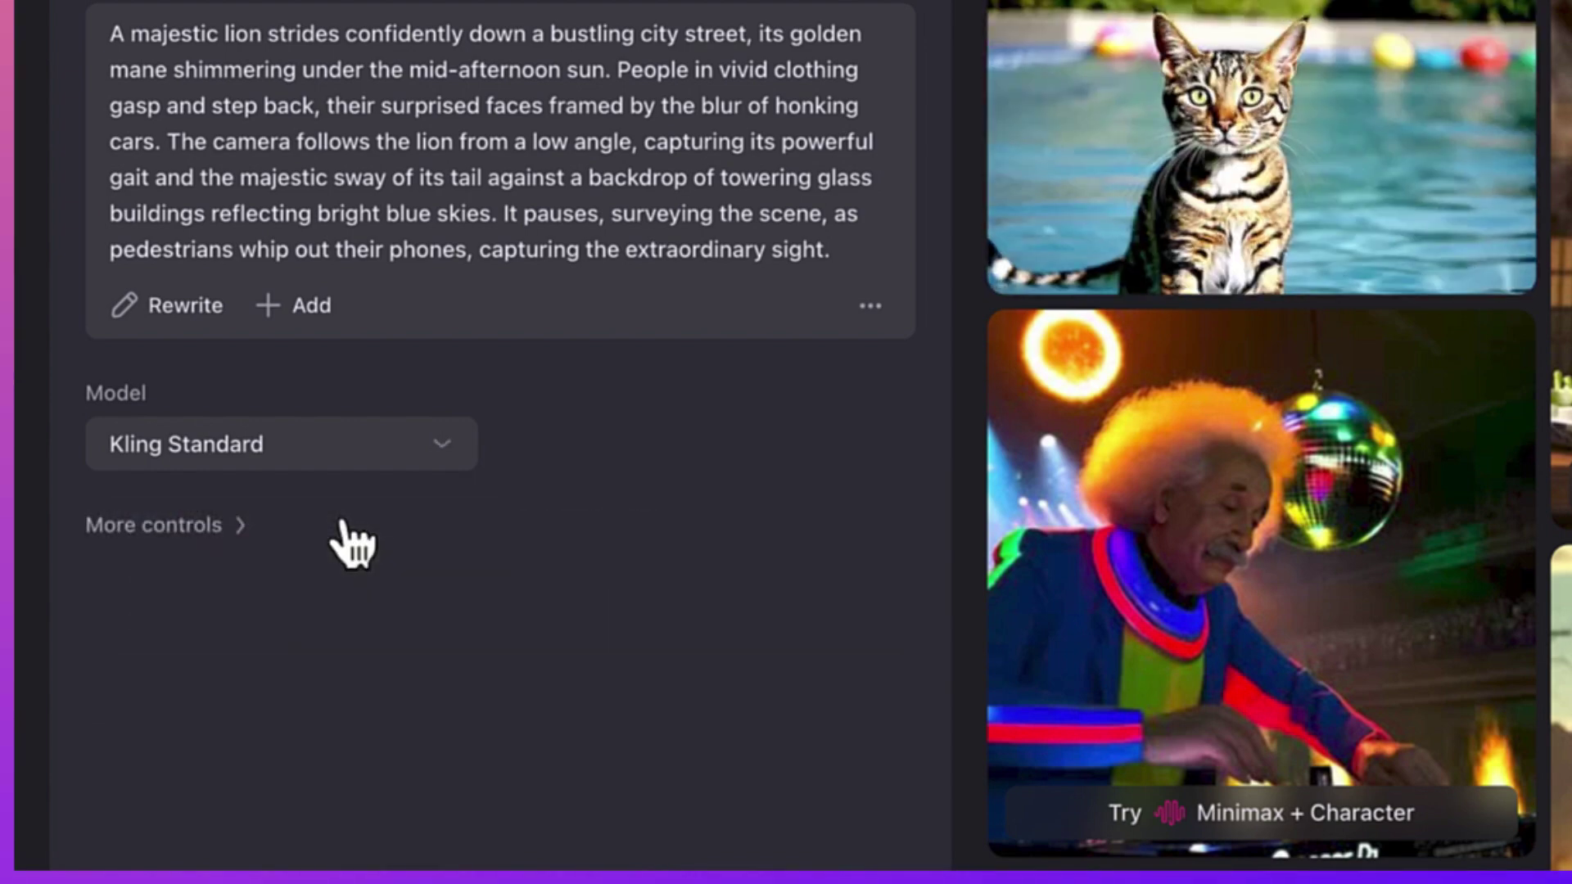
click(394, 461)
click(658, 432)
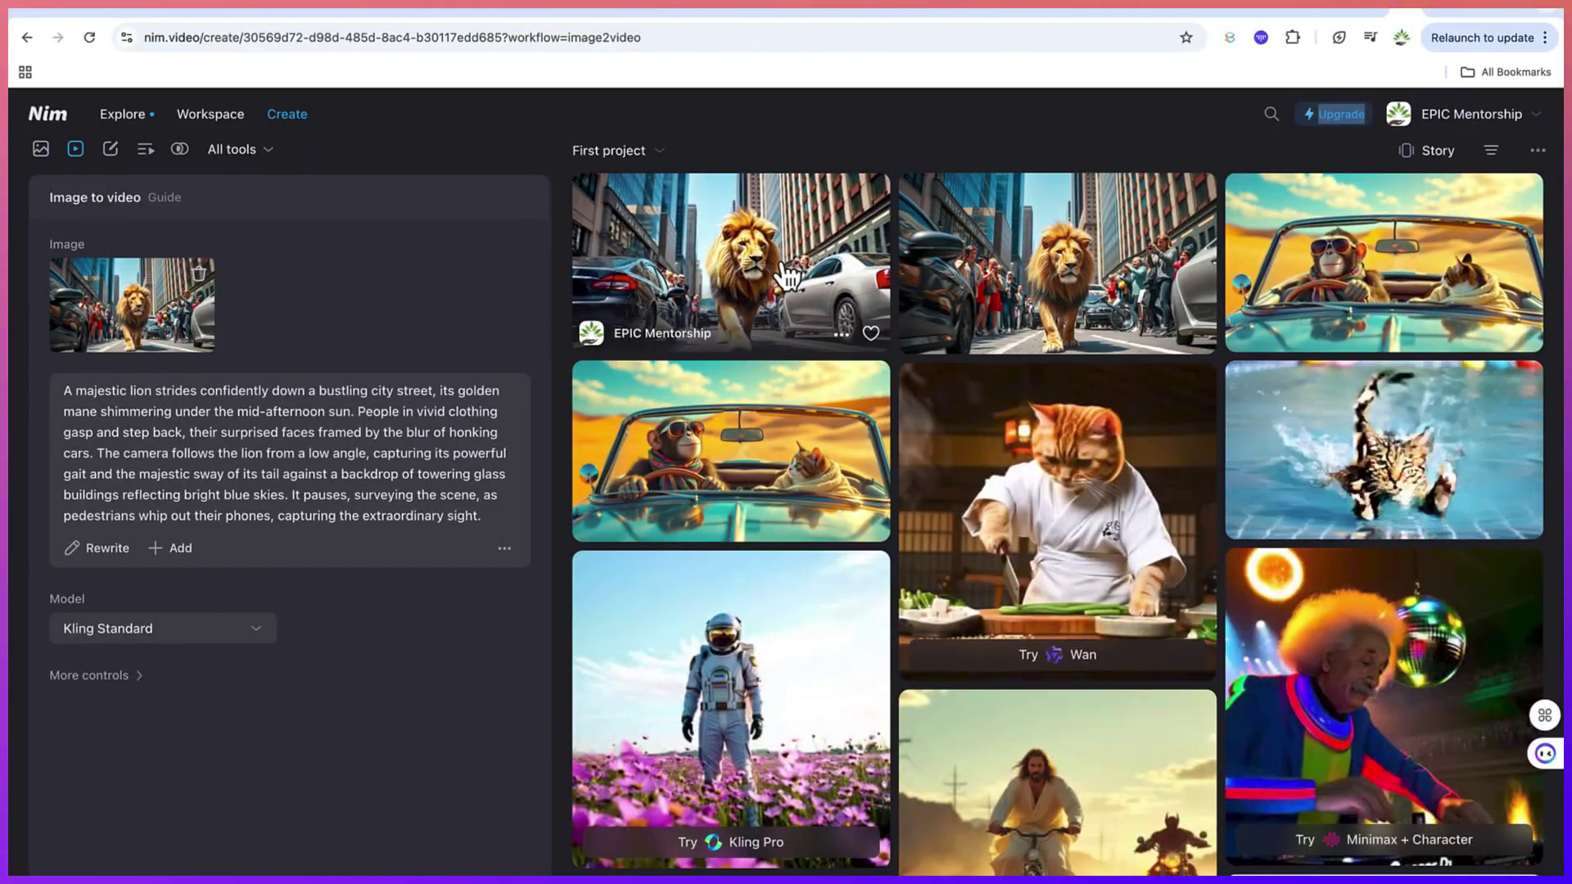
Open the generated lion video to view it with its generation details
click(786, 274)
click(809, 285)
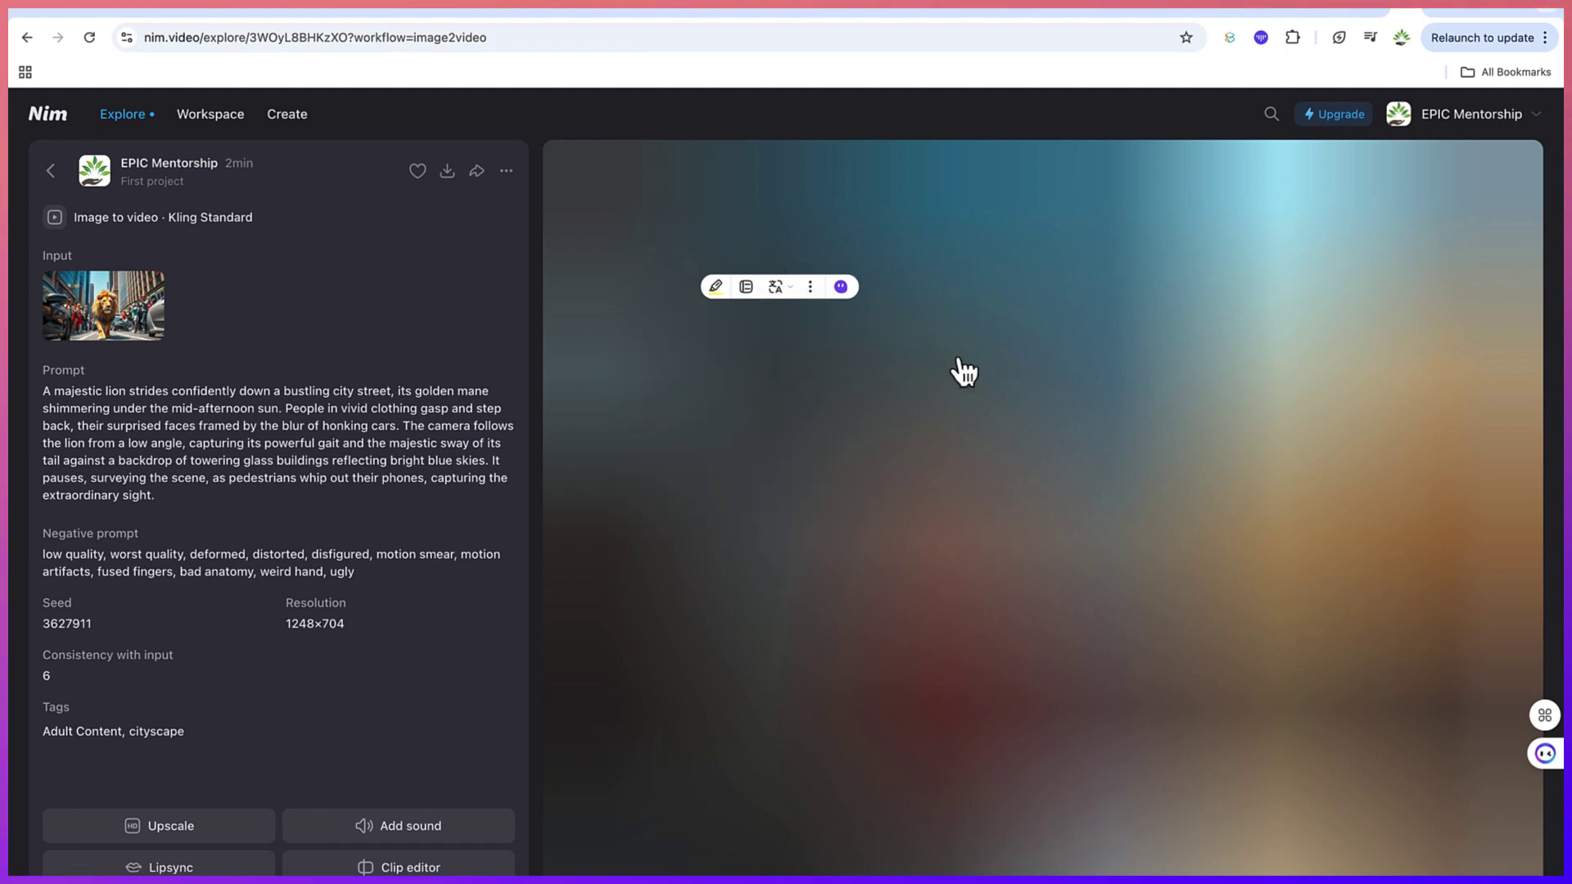
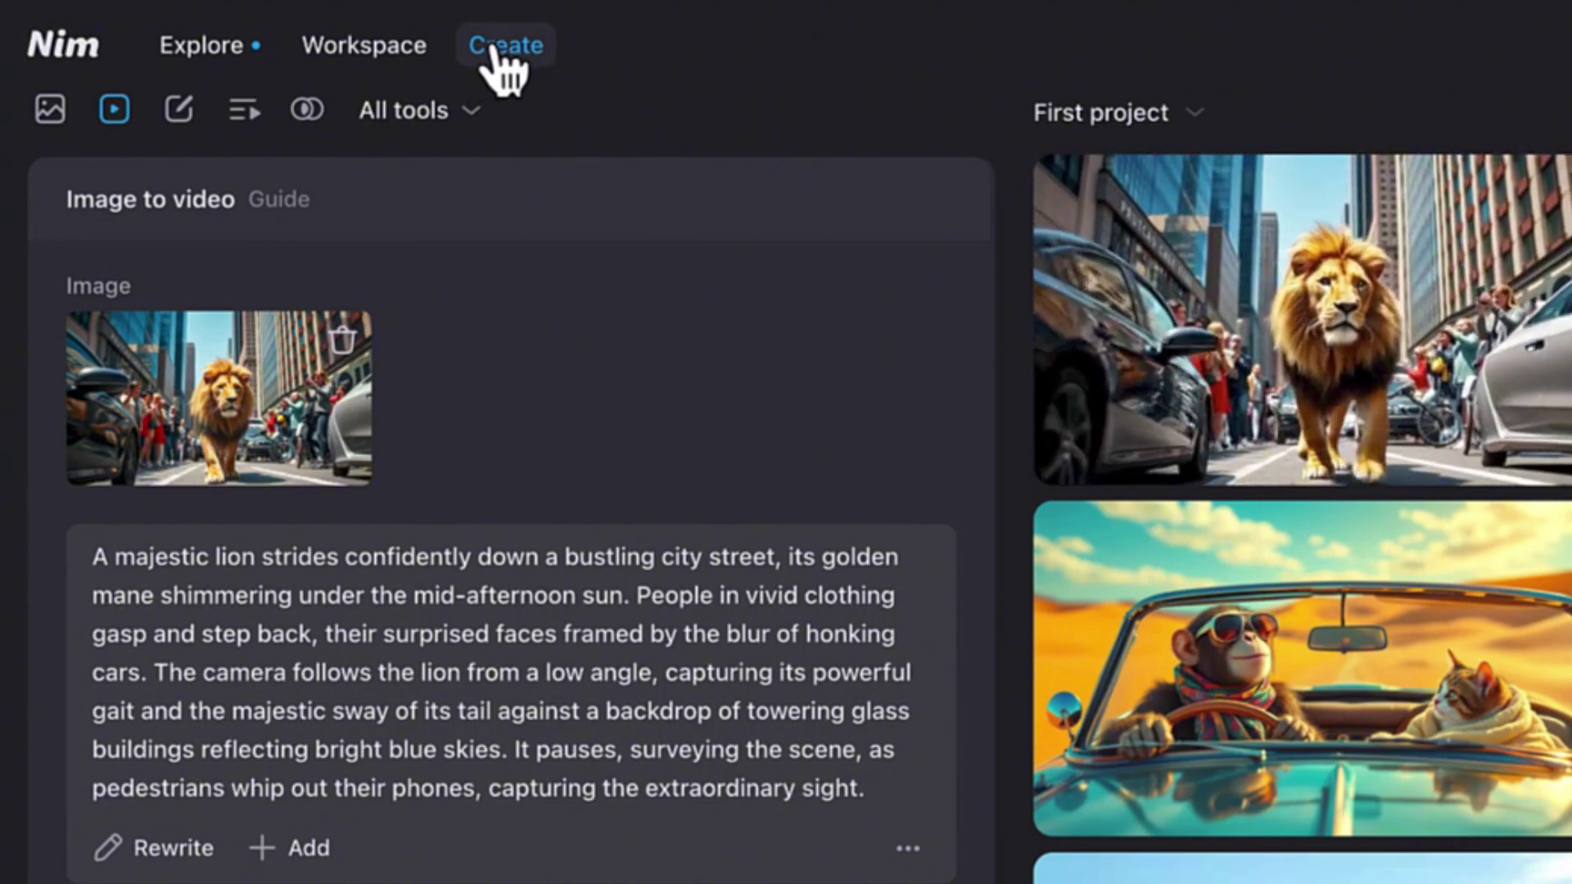
Set up Text to video with the prompt "A video of a cat cooking in a restaurant", enhanced with Rewrite, and the Kling Standard model
click(471, 110)
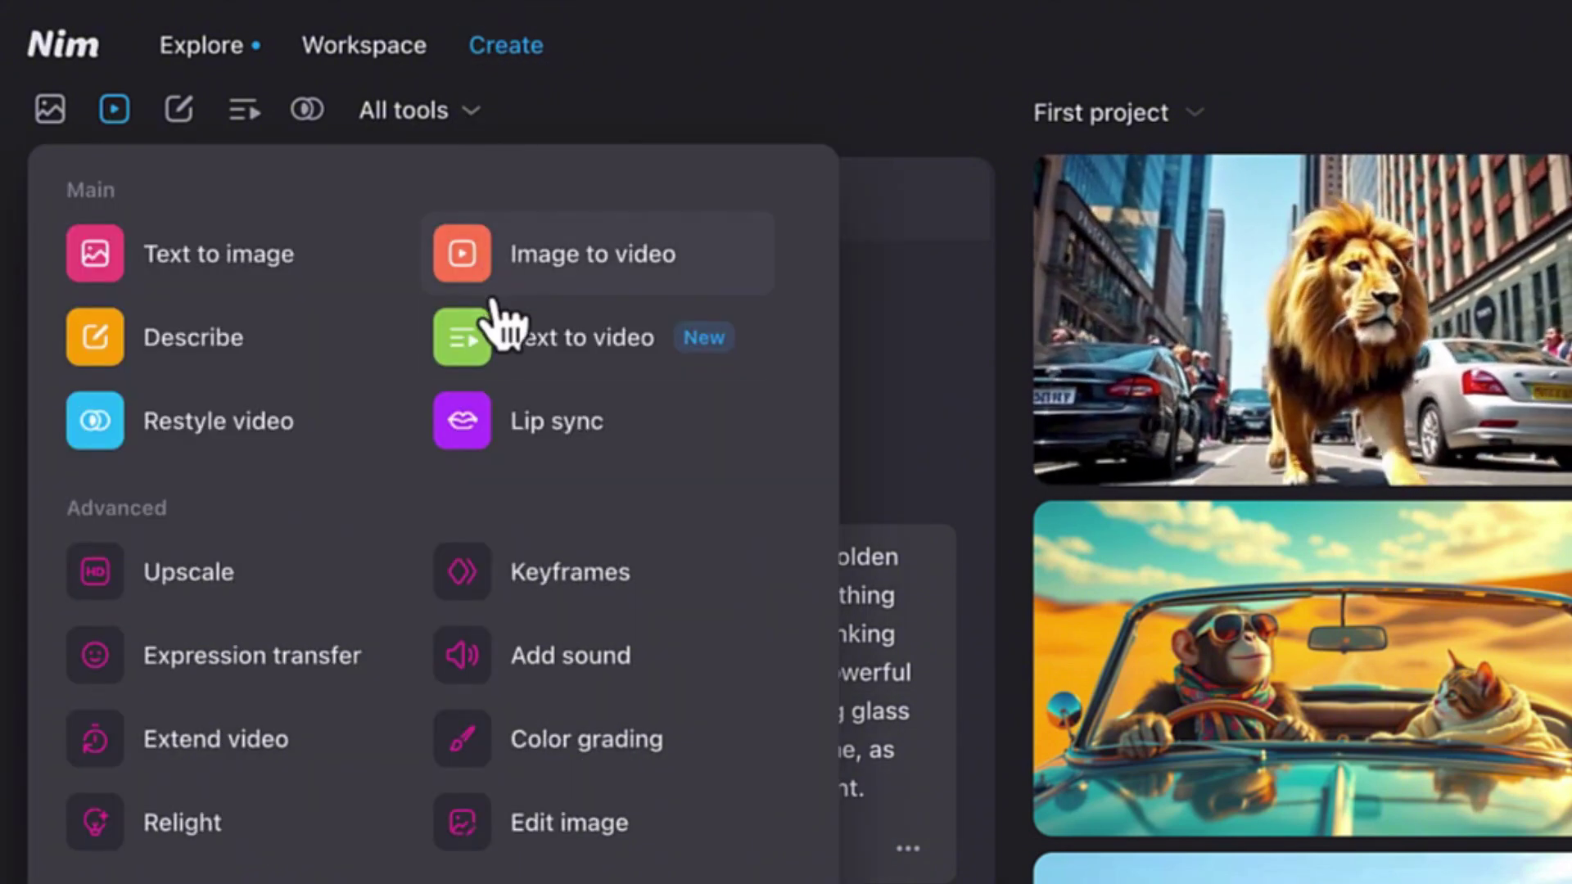
click(520, 368)
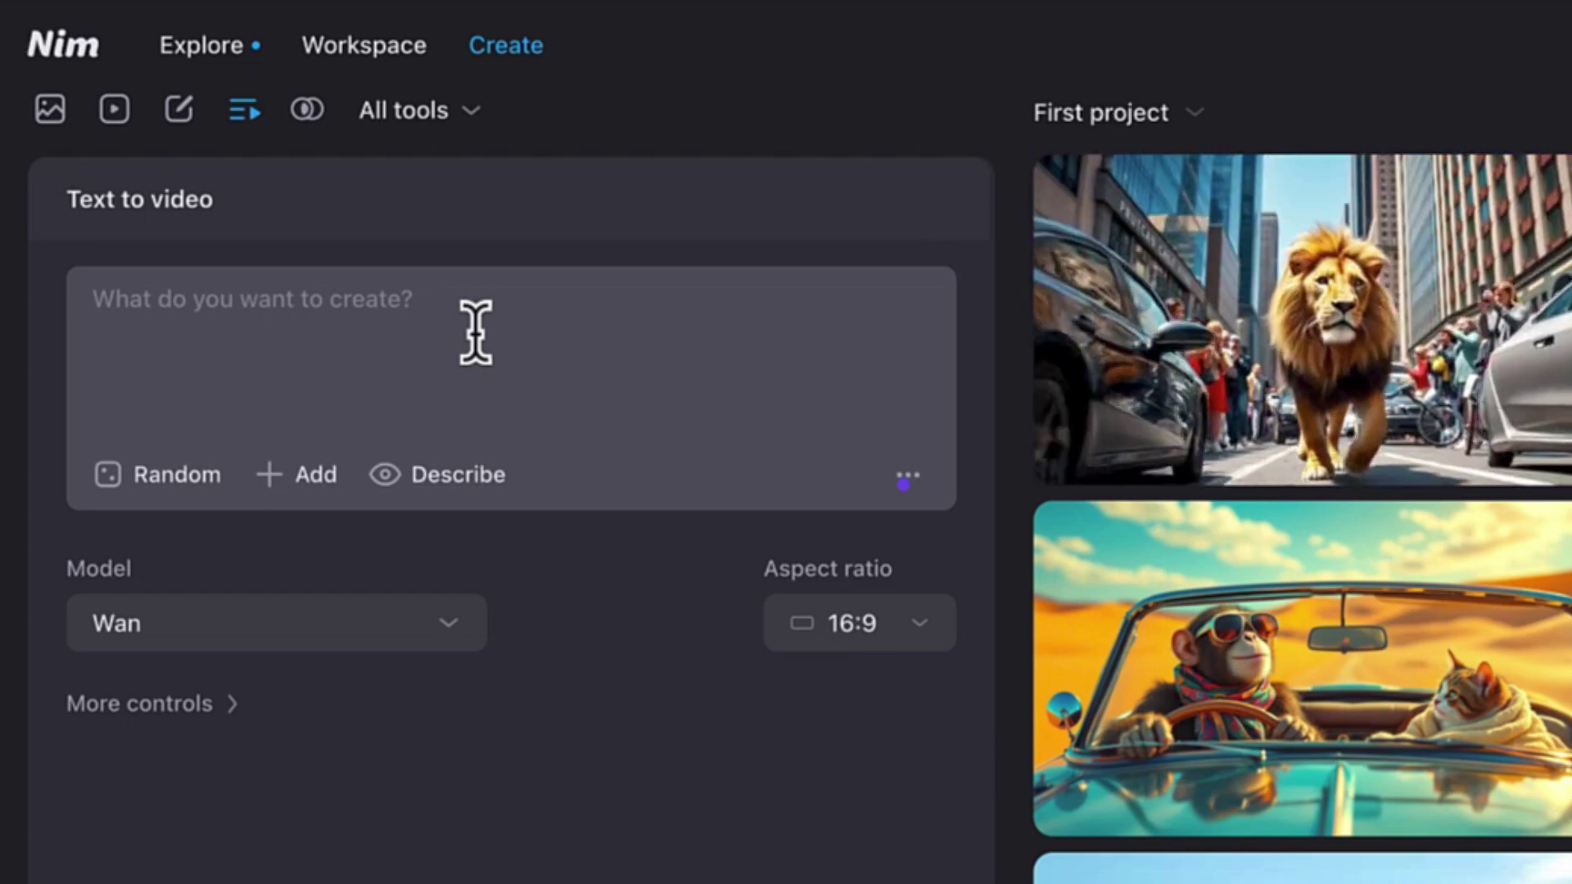
text(A video of a cat cooking in)
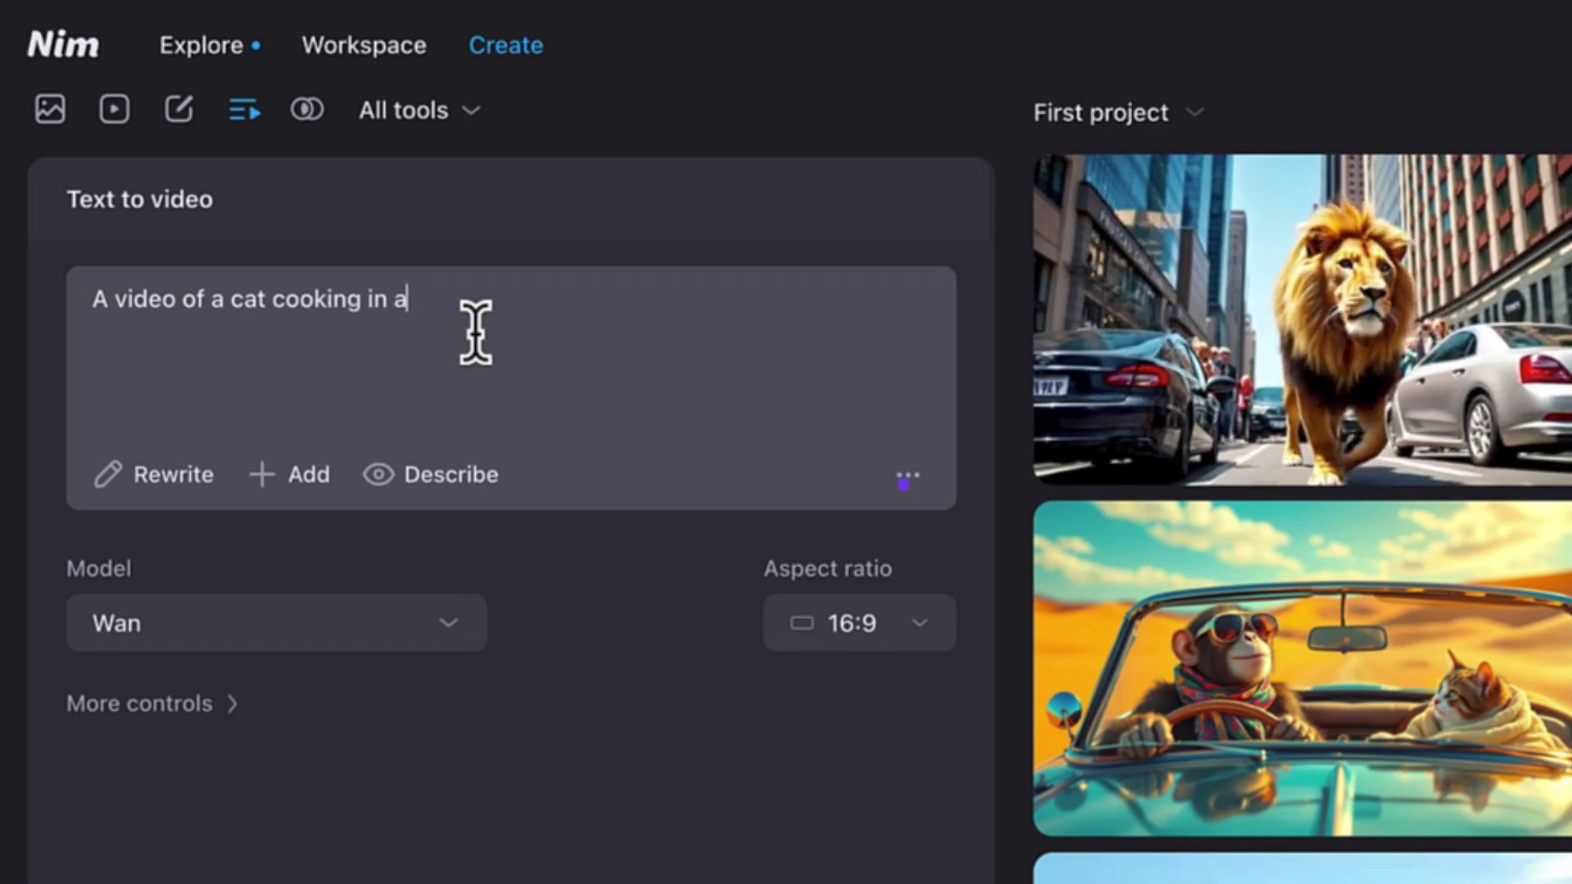
text(aurant)
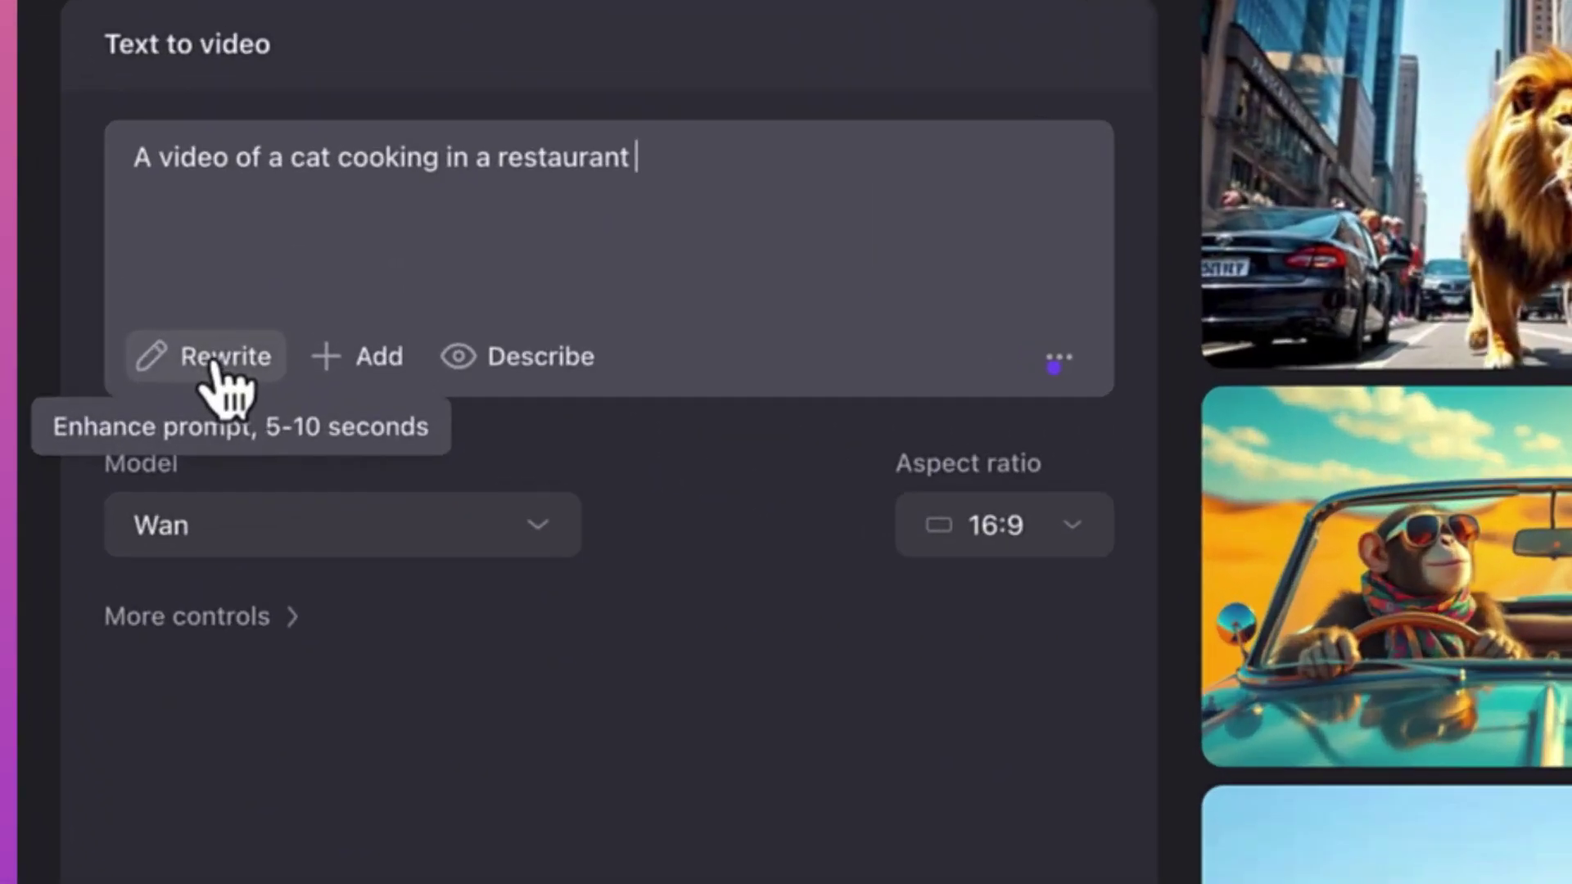
click(100, 349)
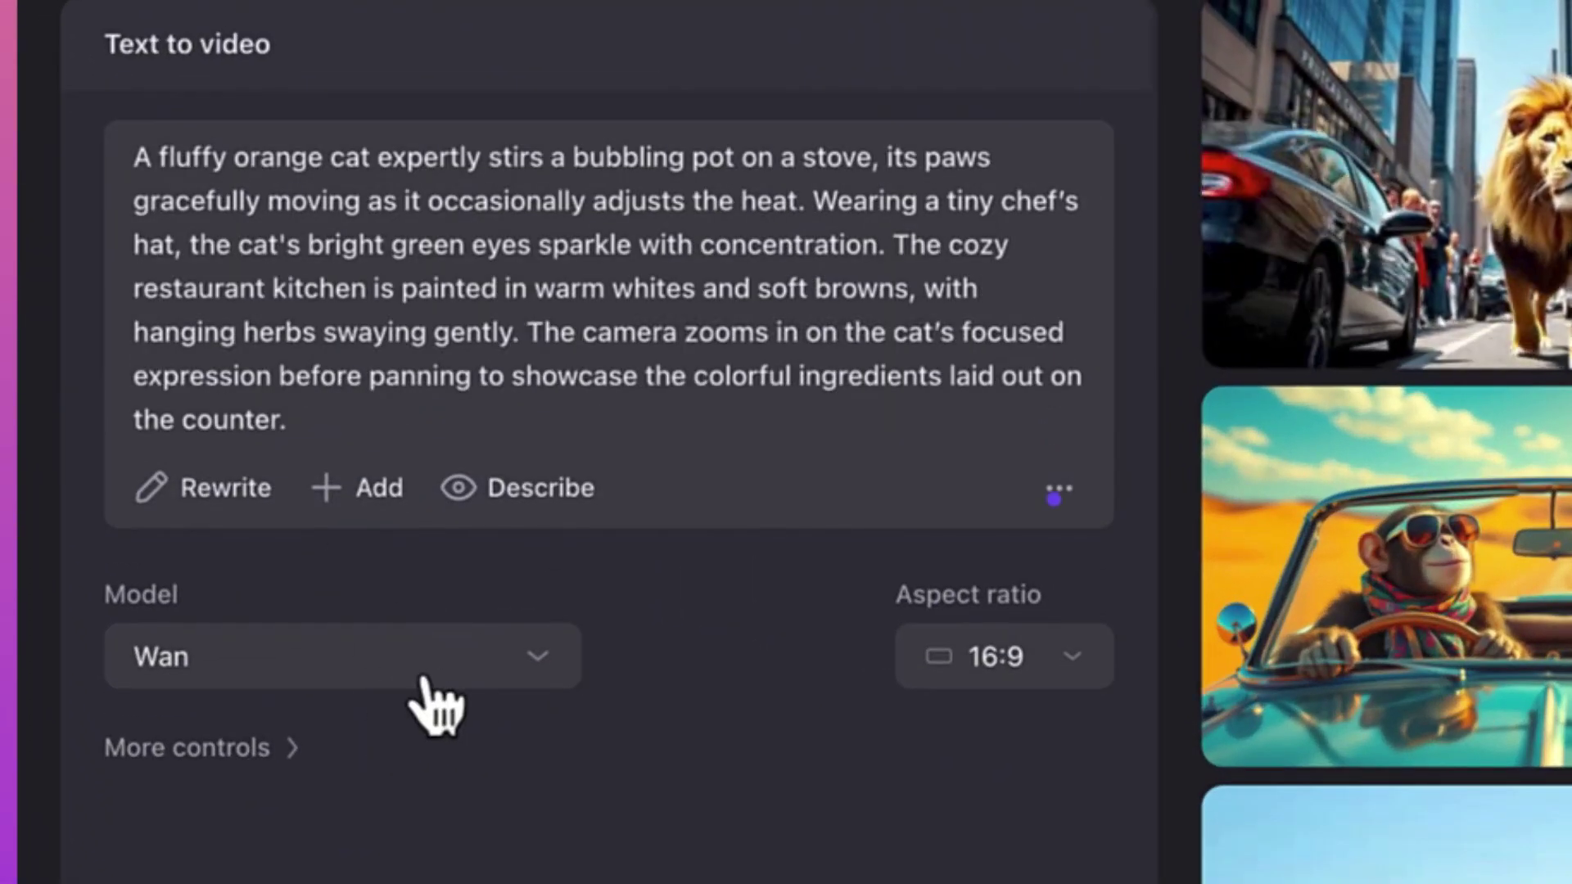
click(533, 663)
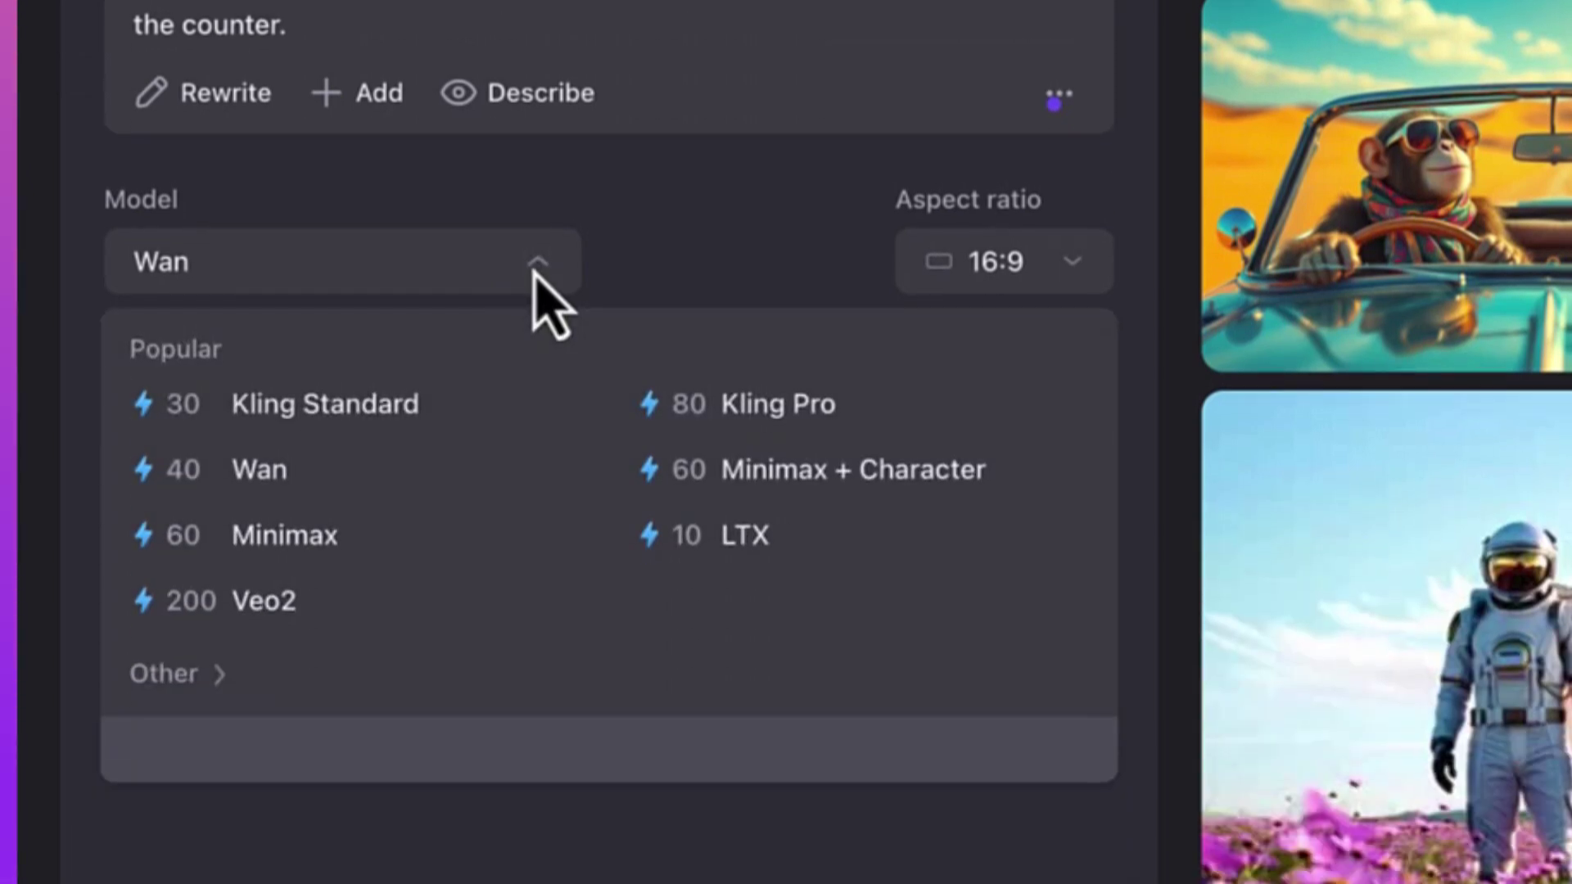
click(501, 434)
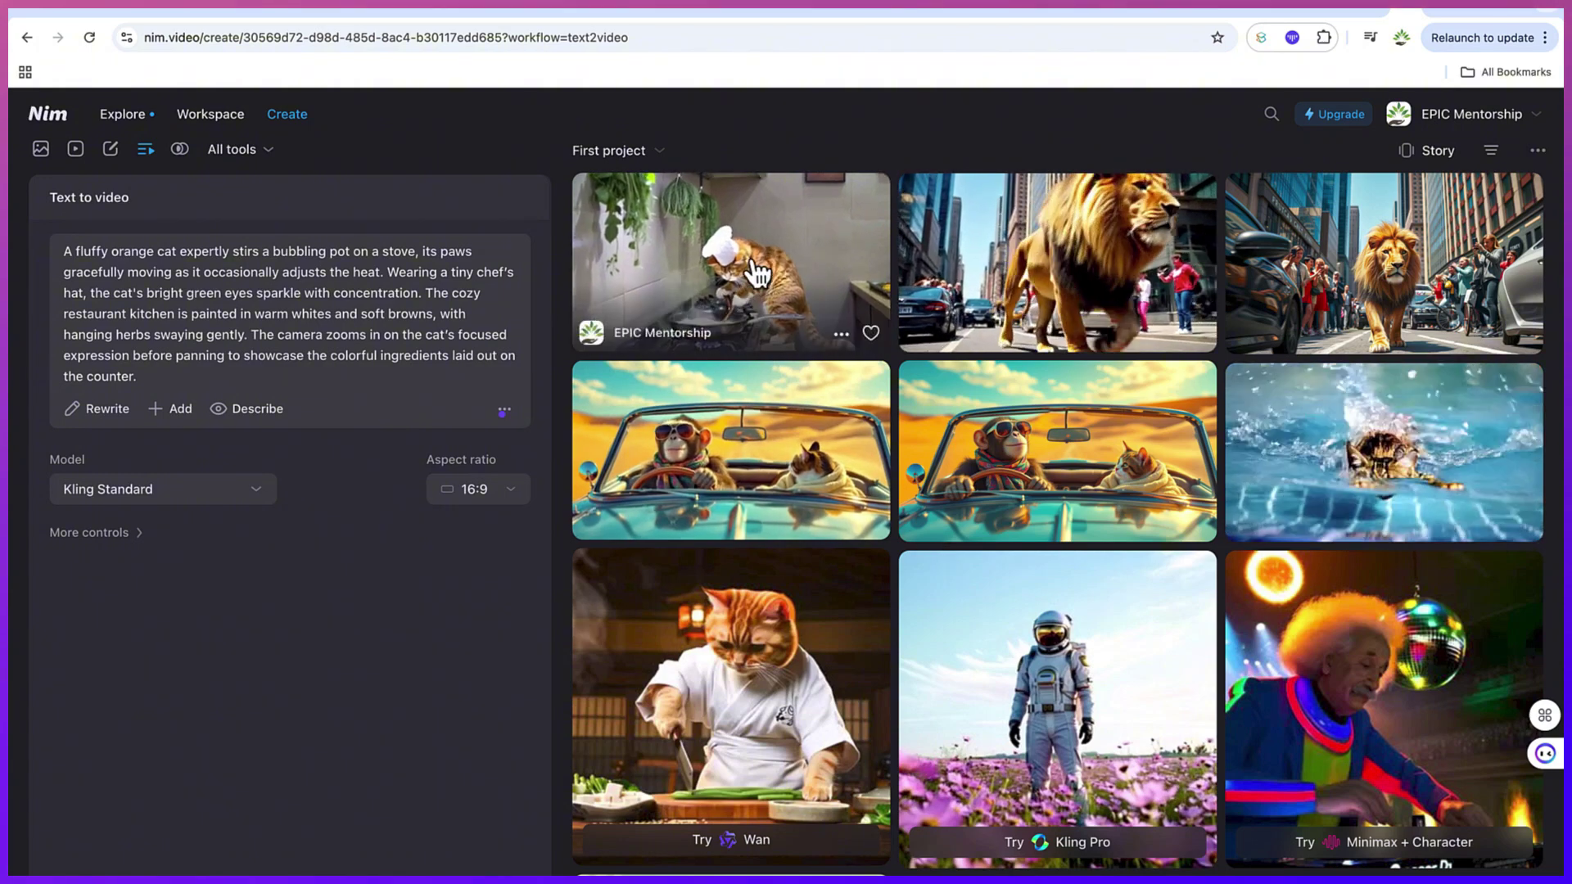
View the generated cooking cat video and return to the project's creation page
click(741, 278)
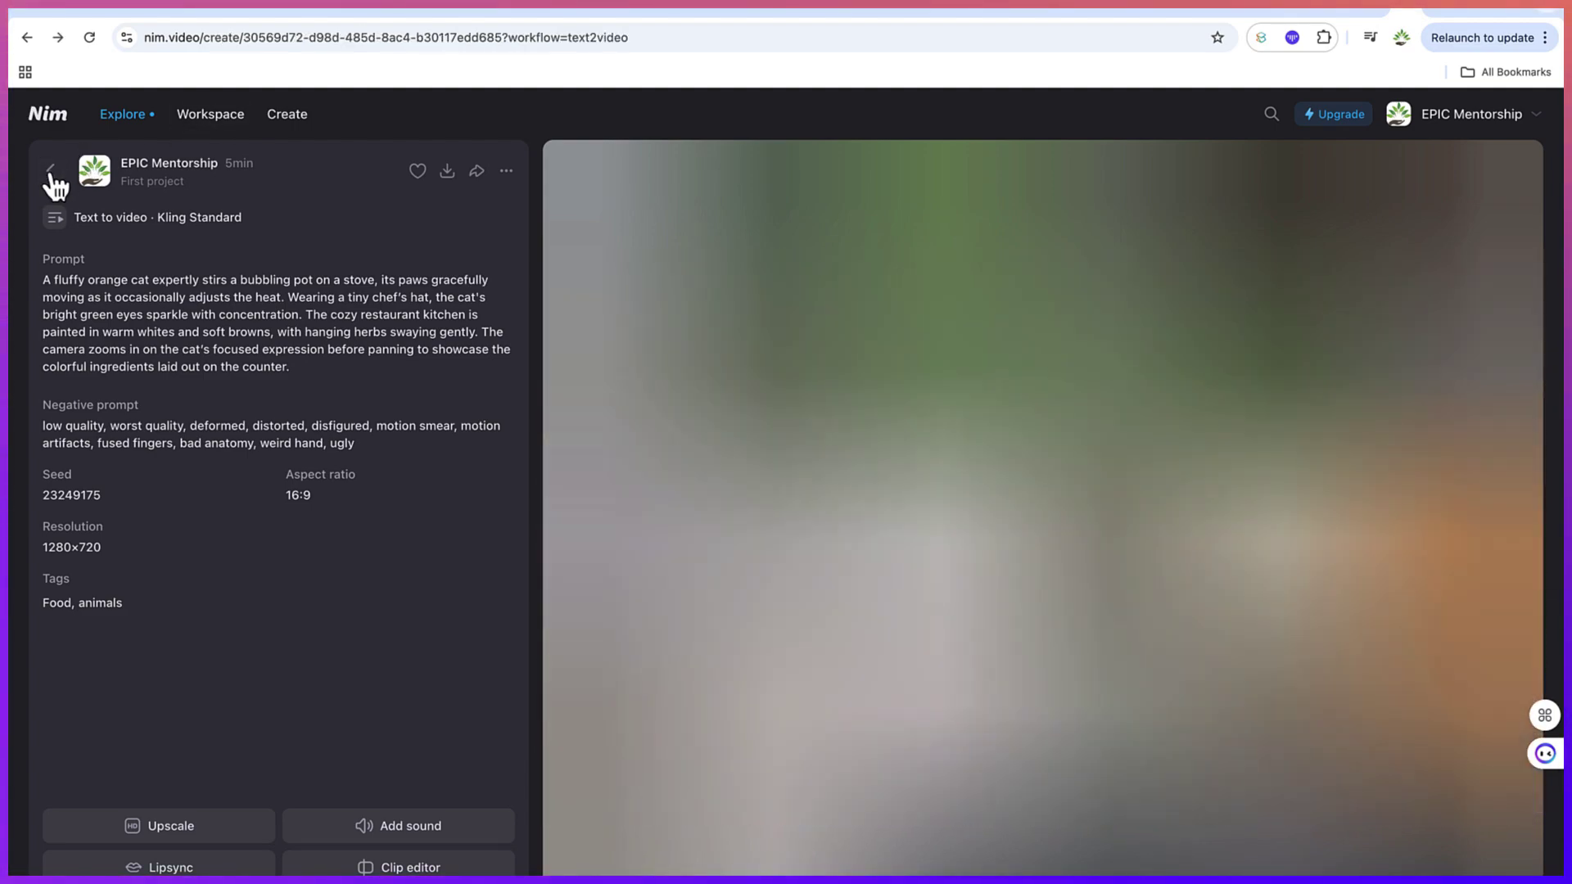
click(50, 171)
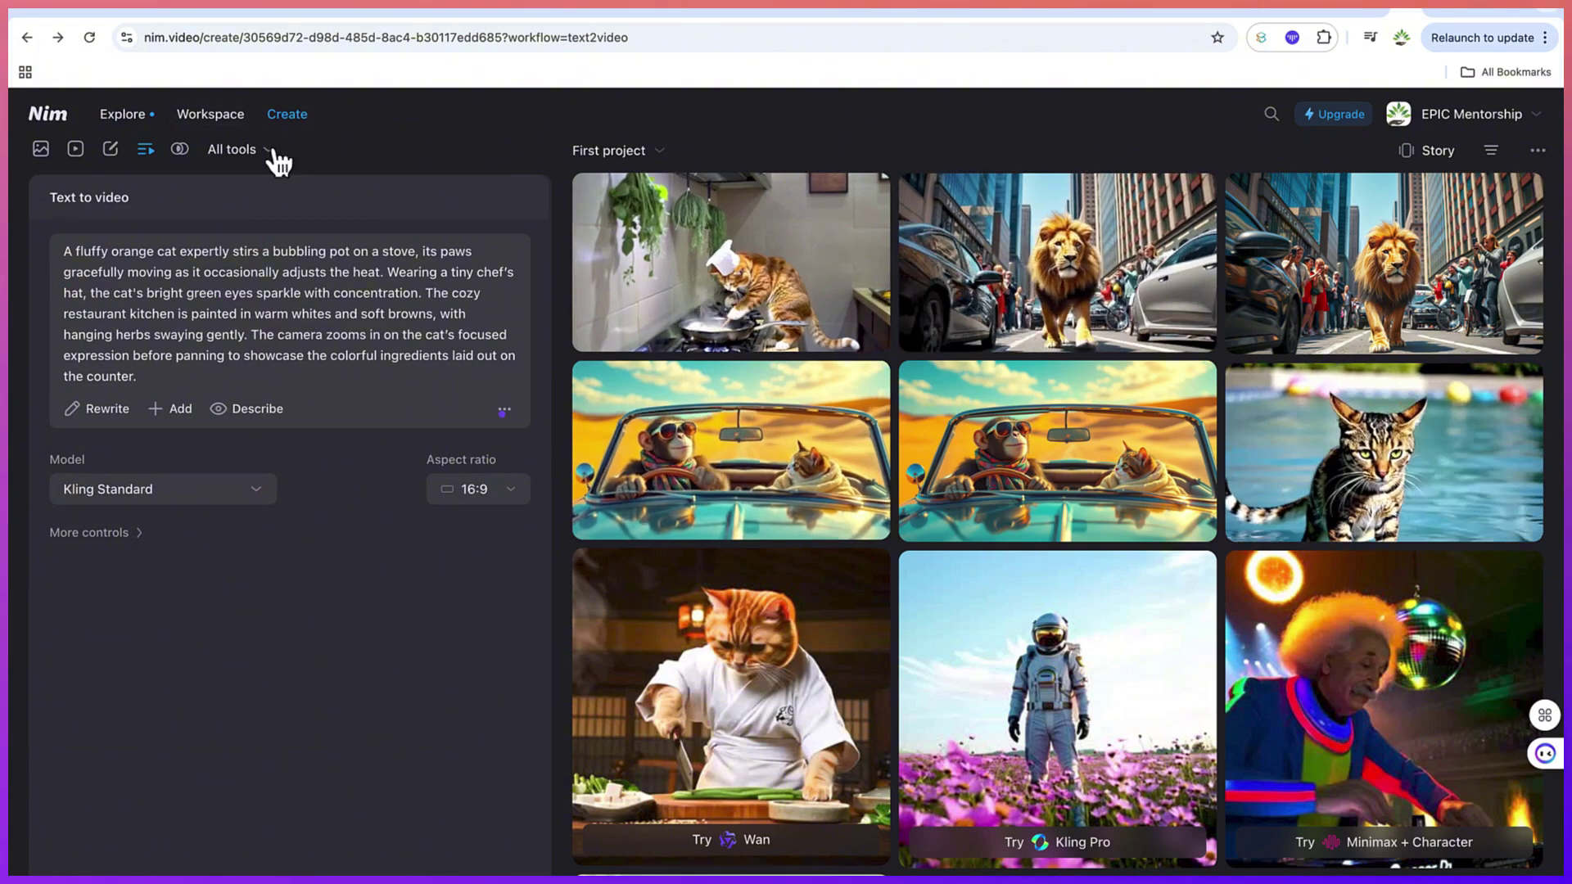
Switch to Text to image and replace the lion prompt with "A boy reading in a garden alone"
click(274, 152)
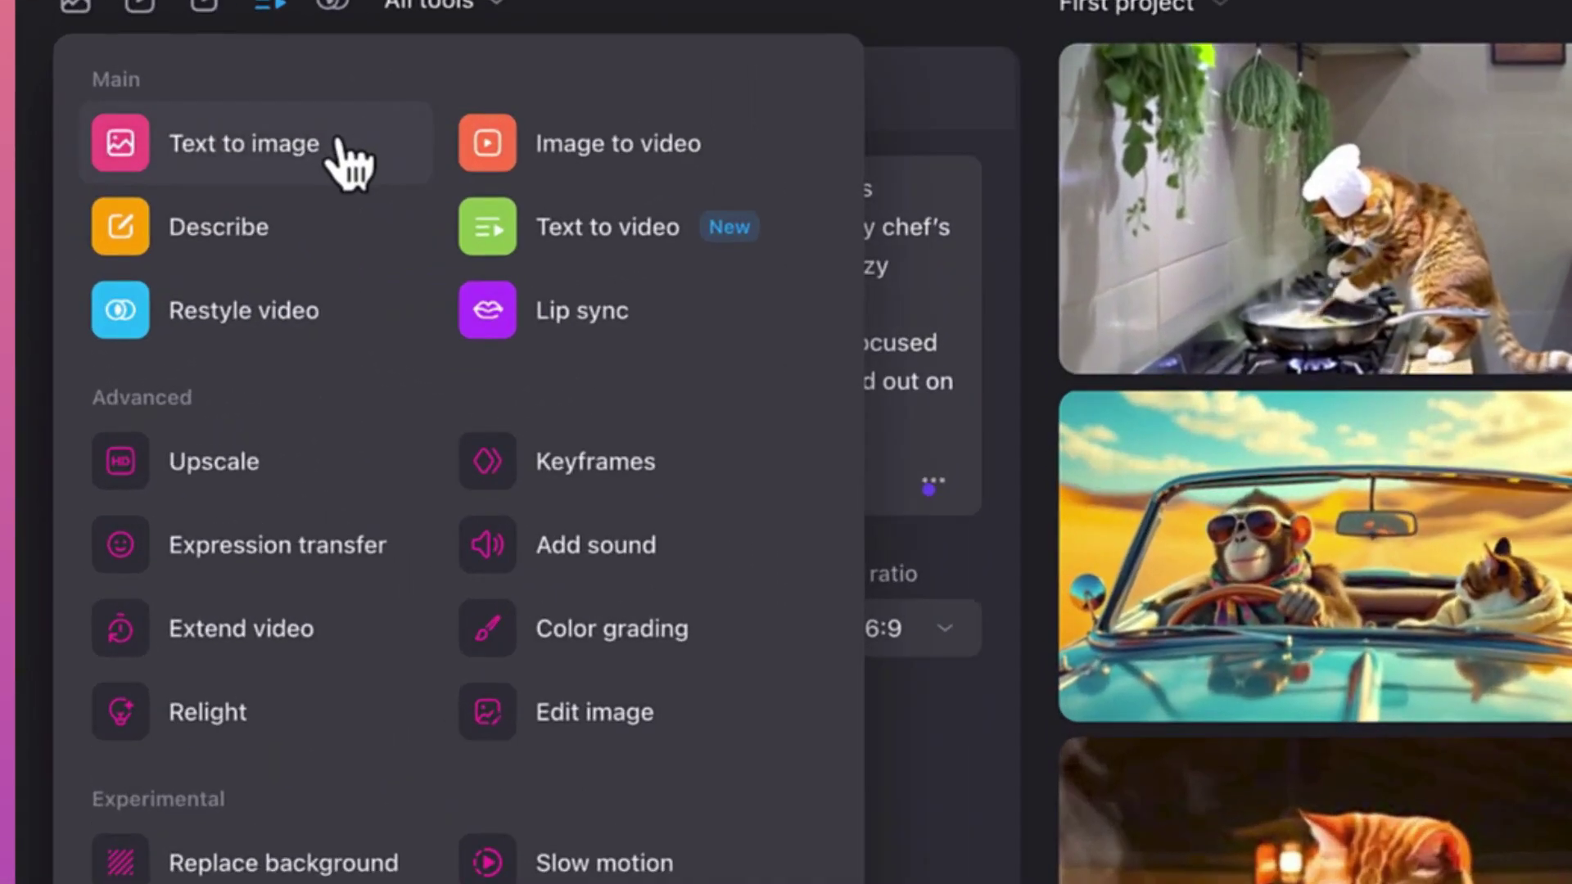
click(348, 164)
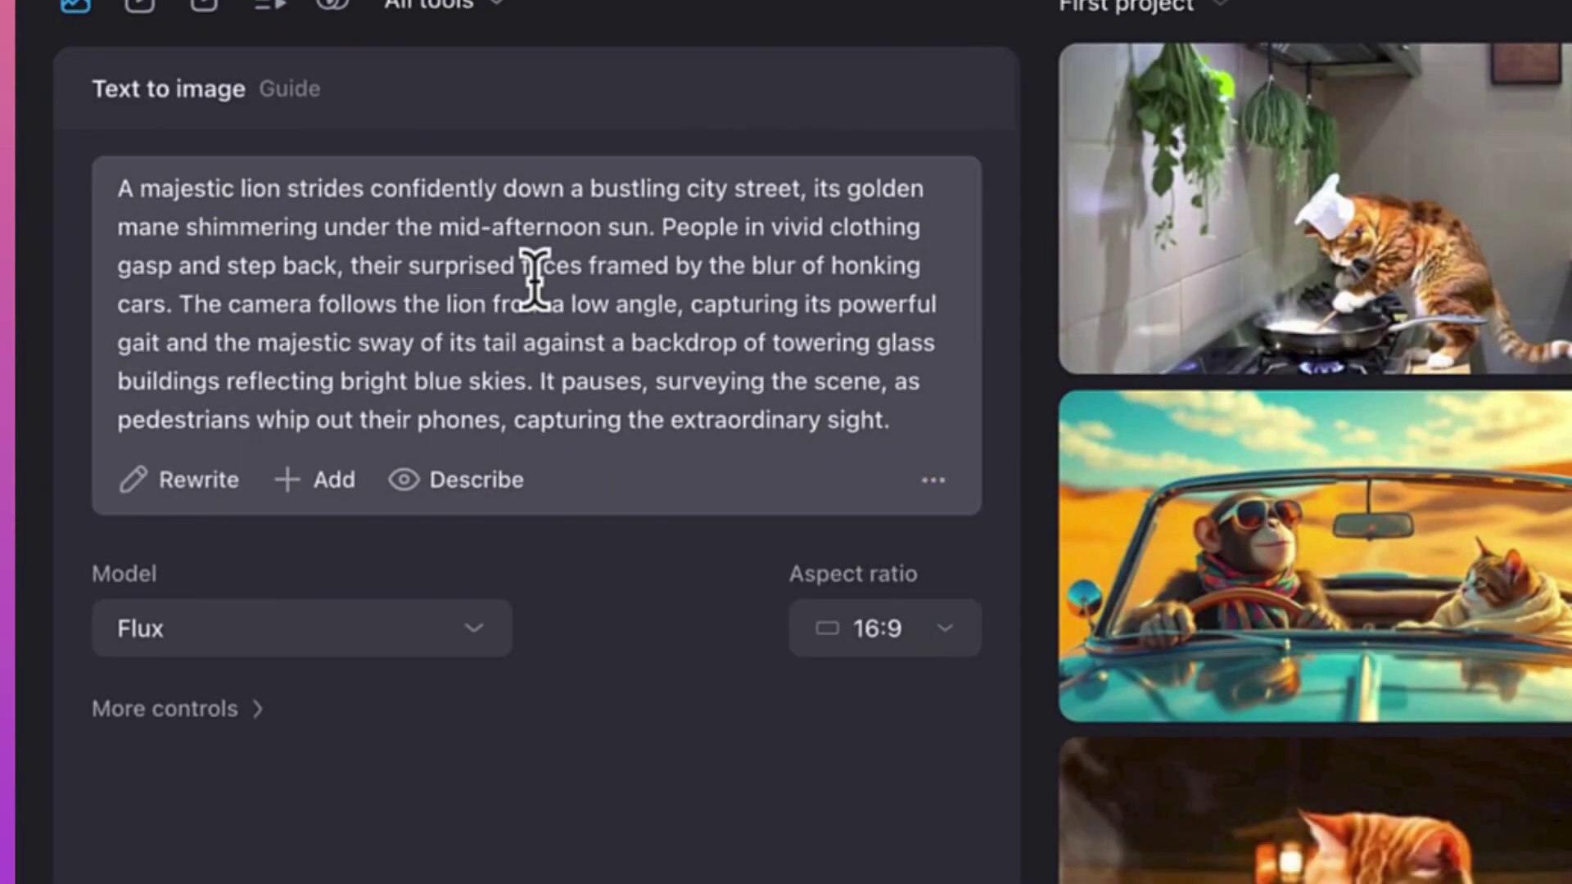
triple_click(516, 274)
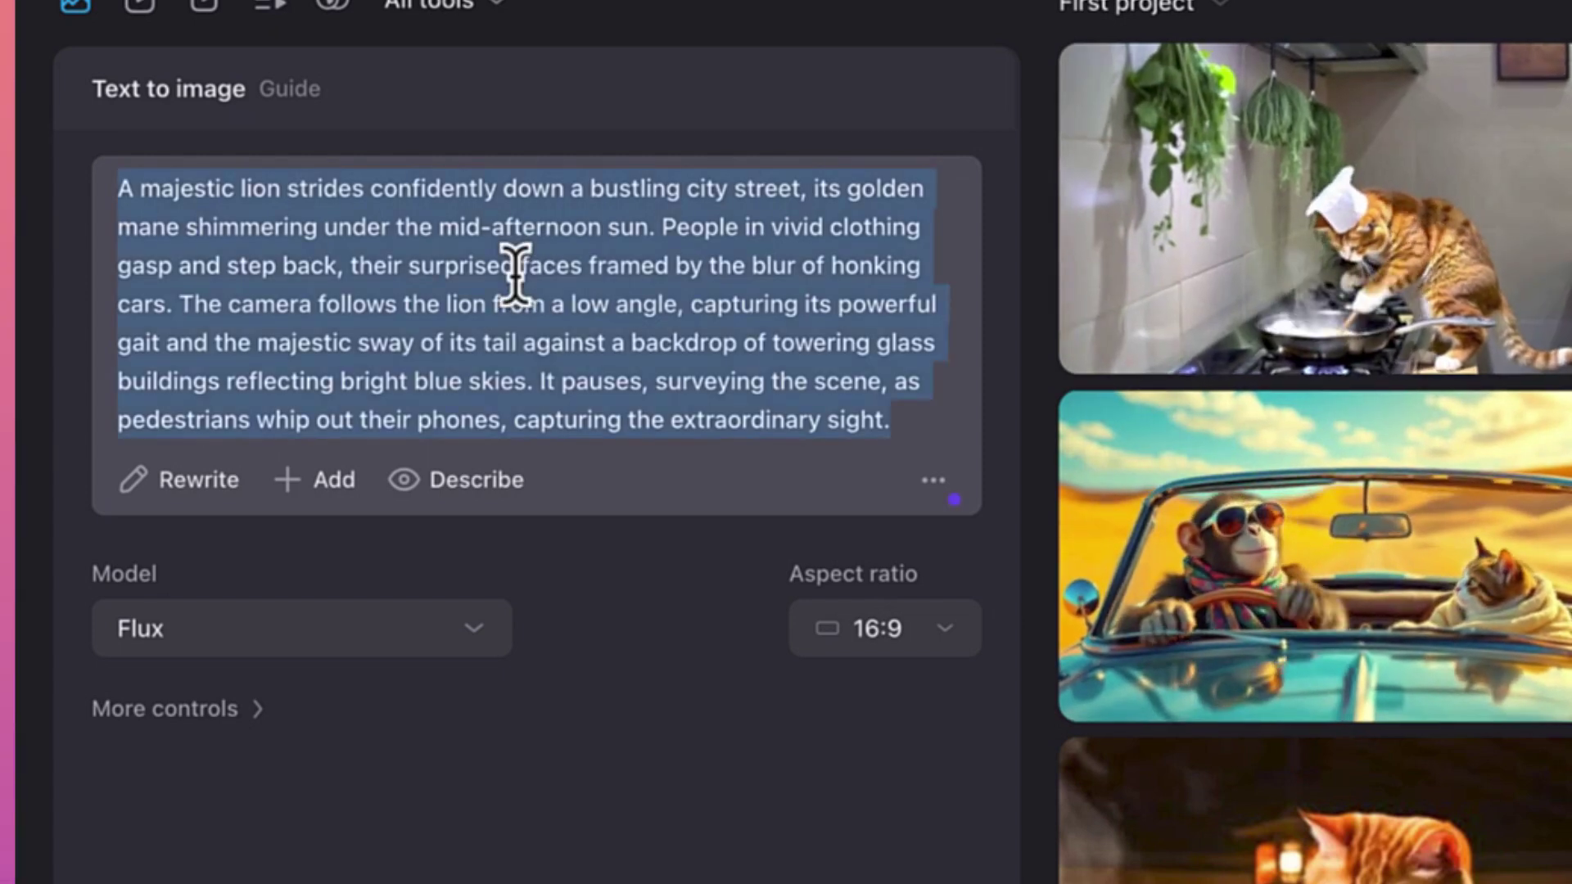
text(A )
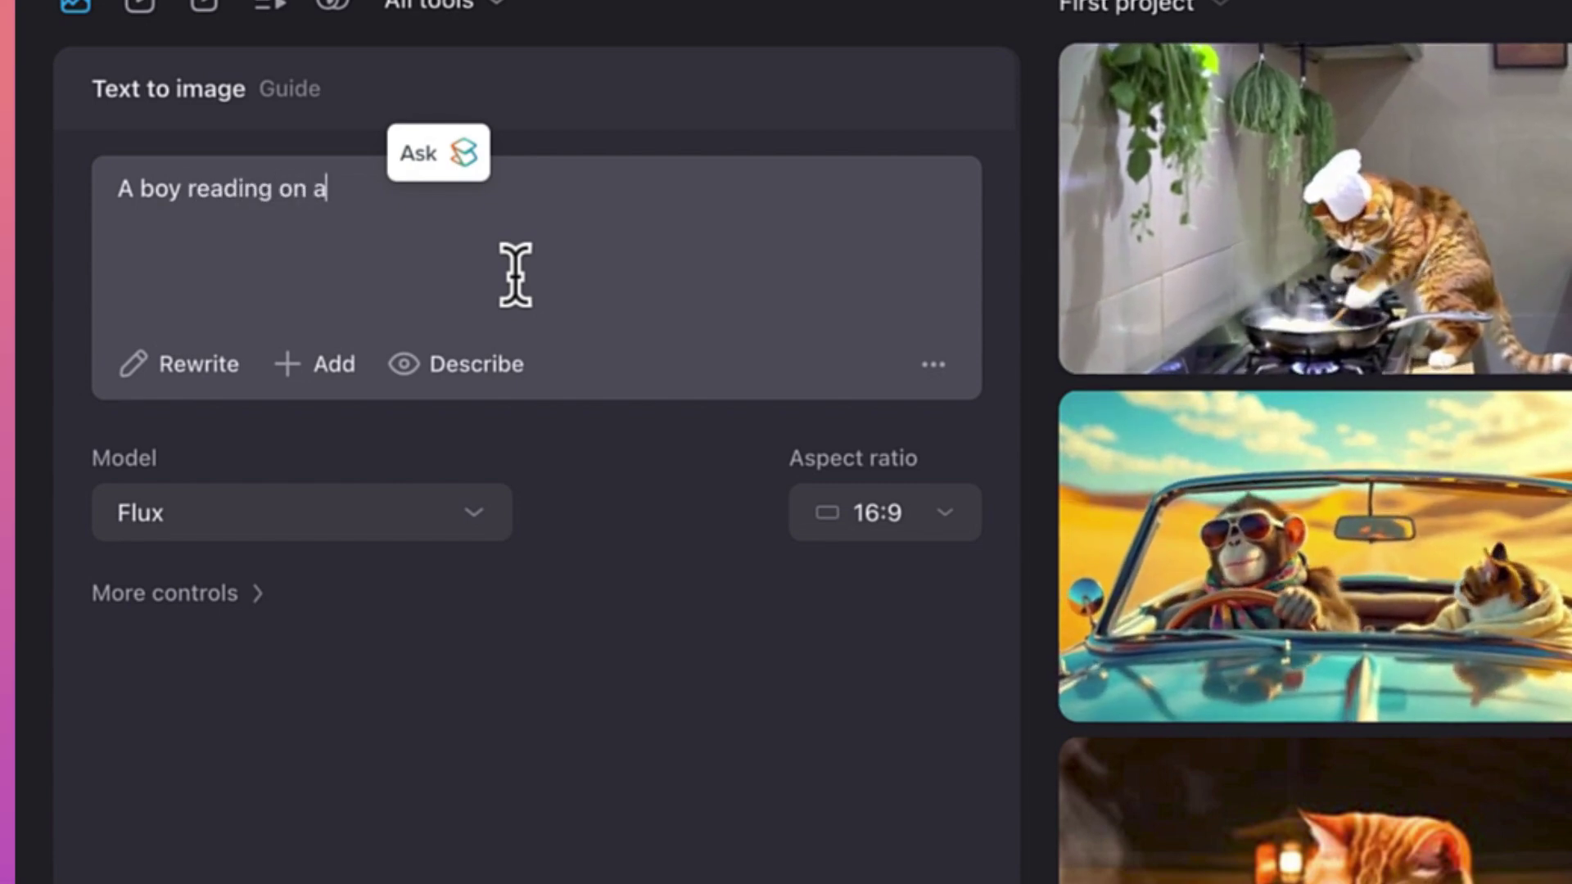
text(boy reading on a)
key(BackSpace)
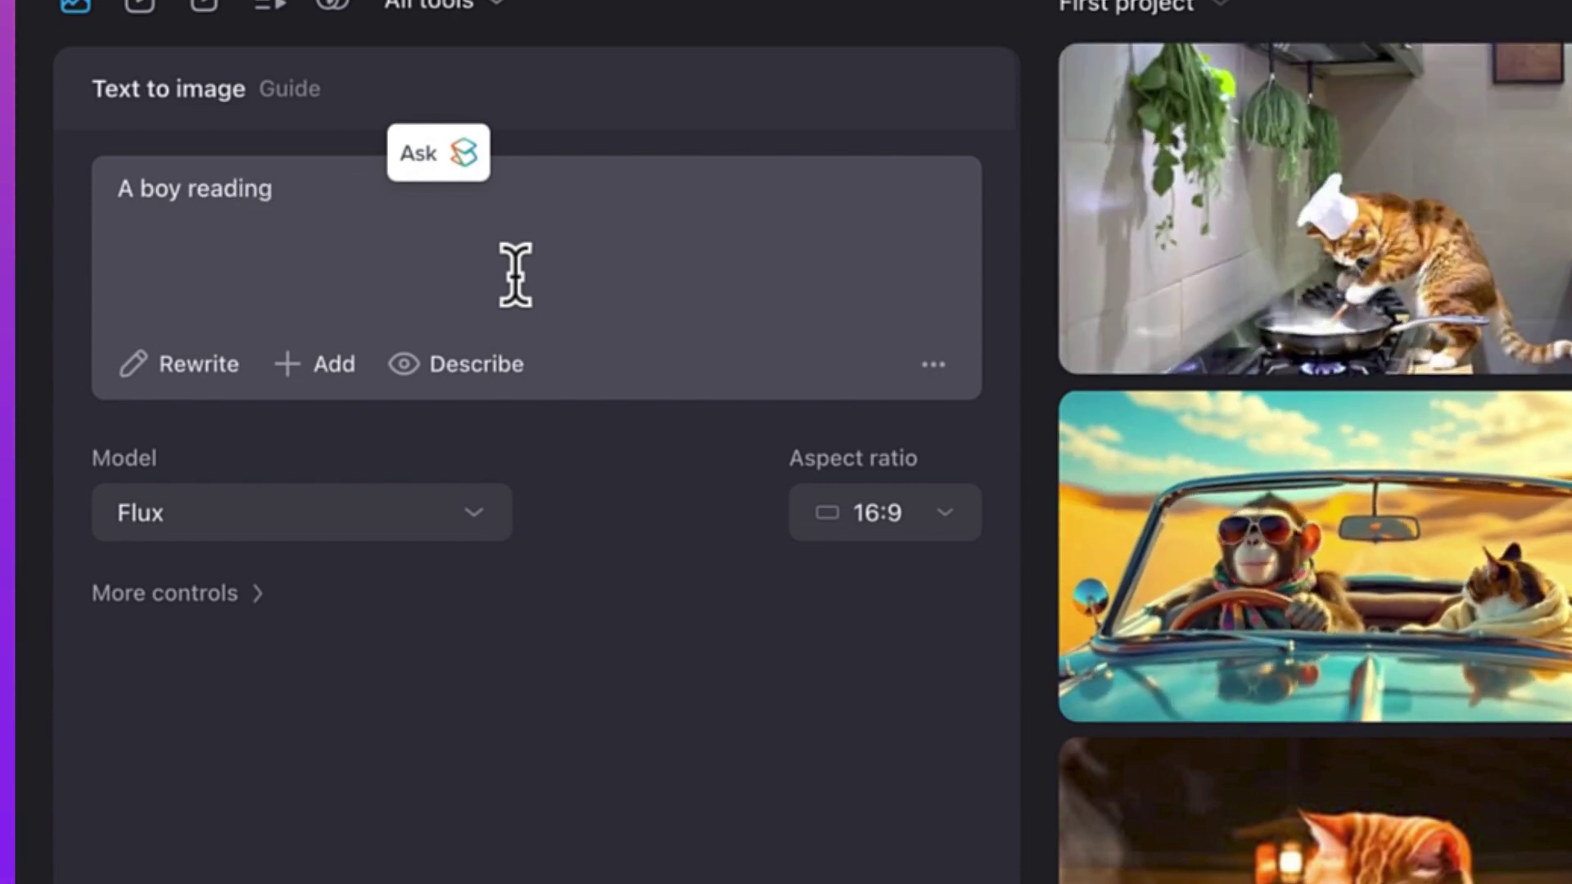
text(in a garden alone)
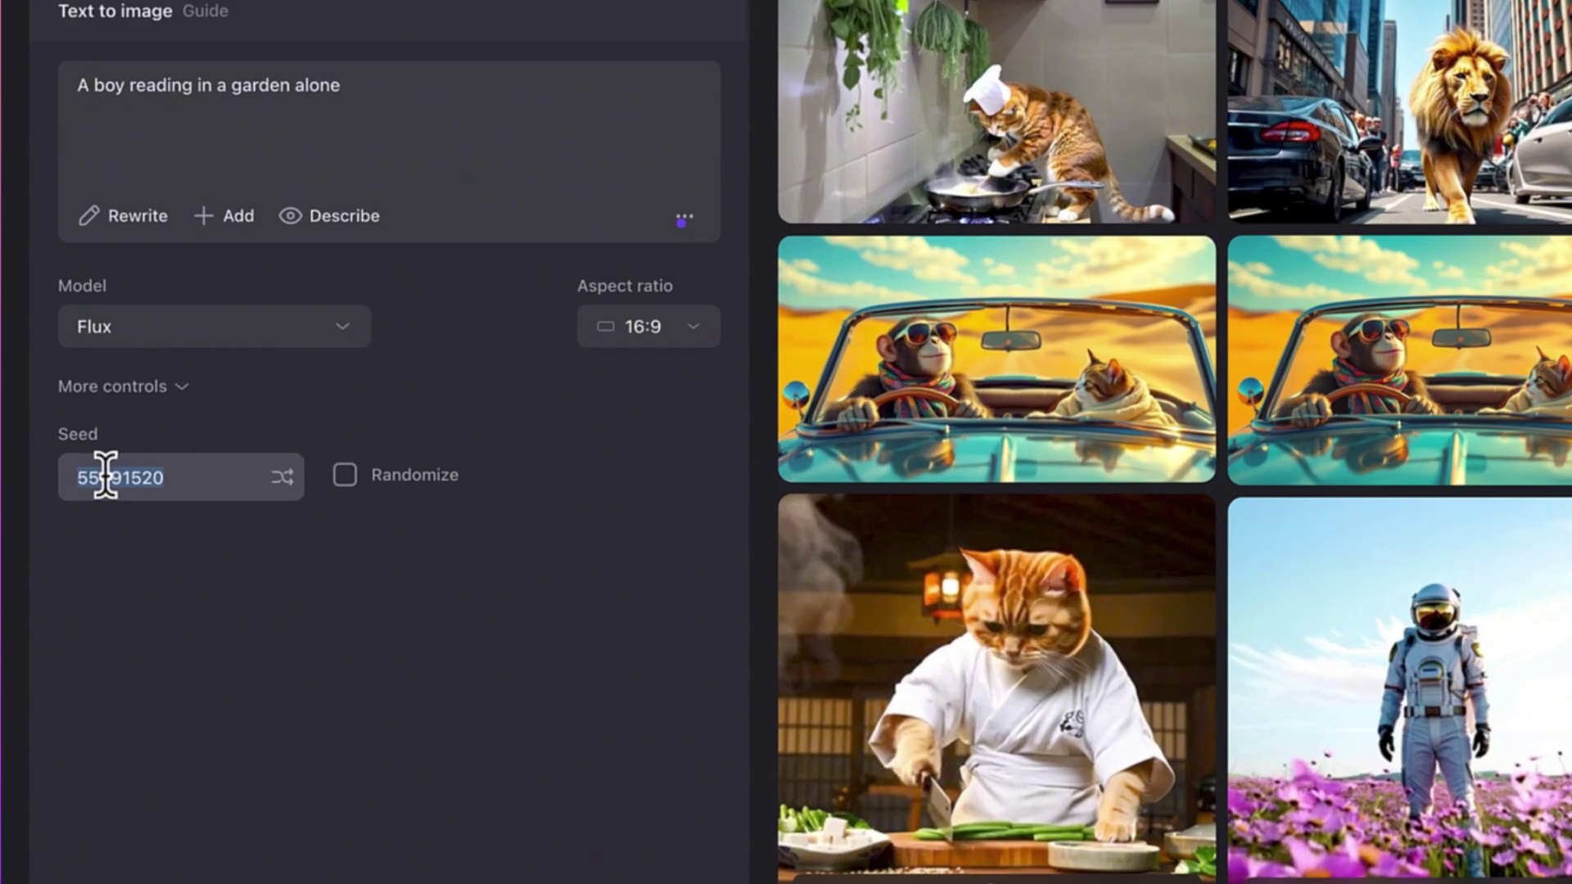
Copy the seed 55491520 and generate the image of the boy reading
right_click(84, 536)
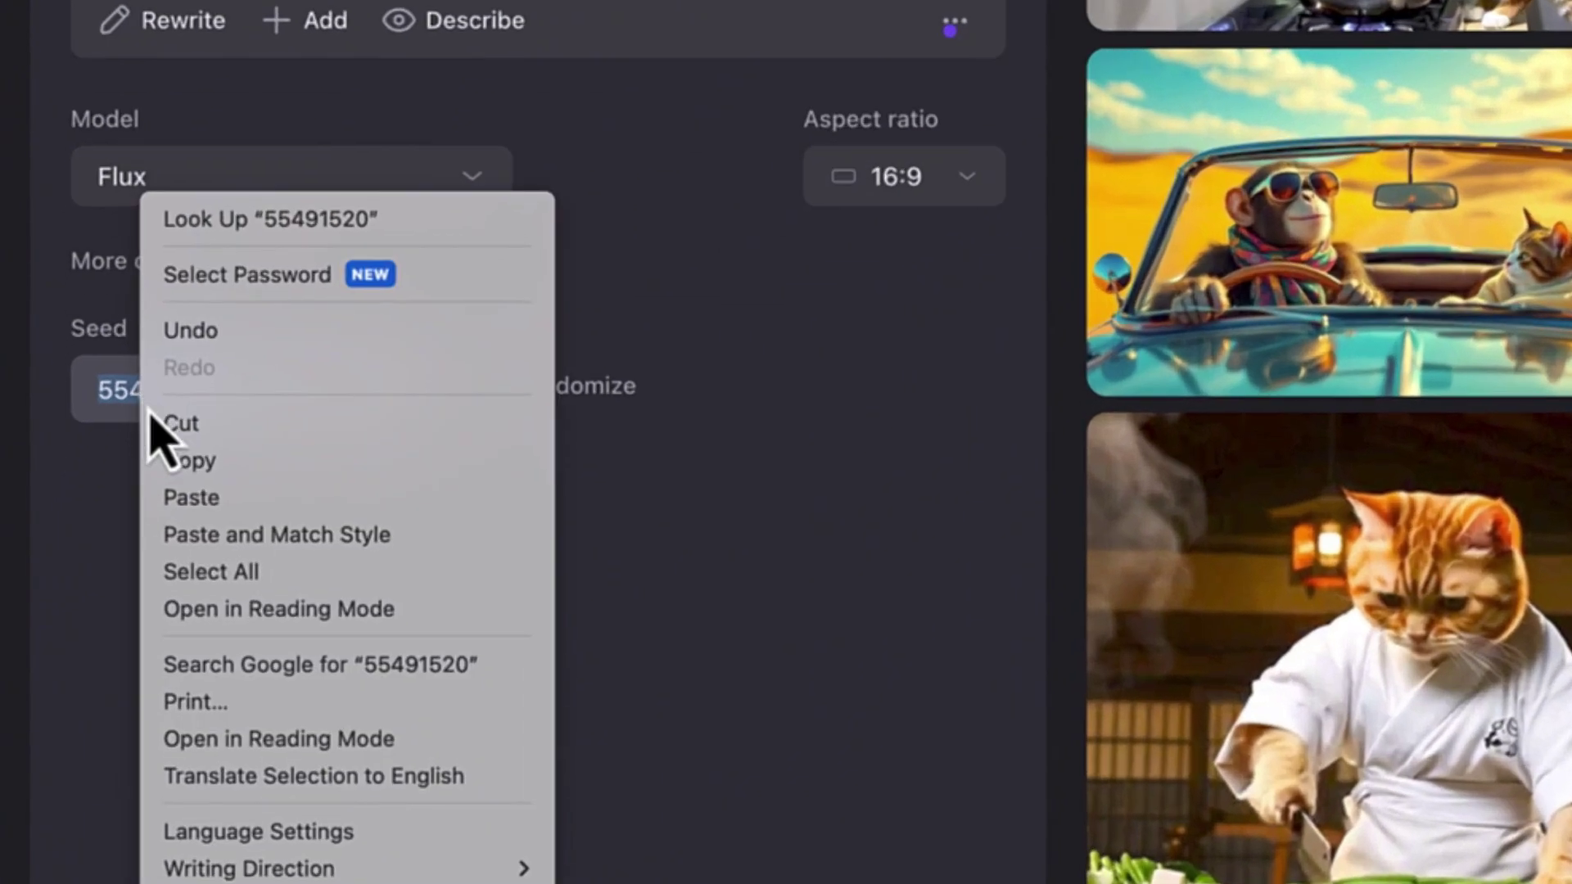
click(112, 574)
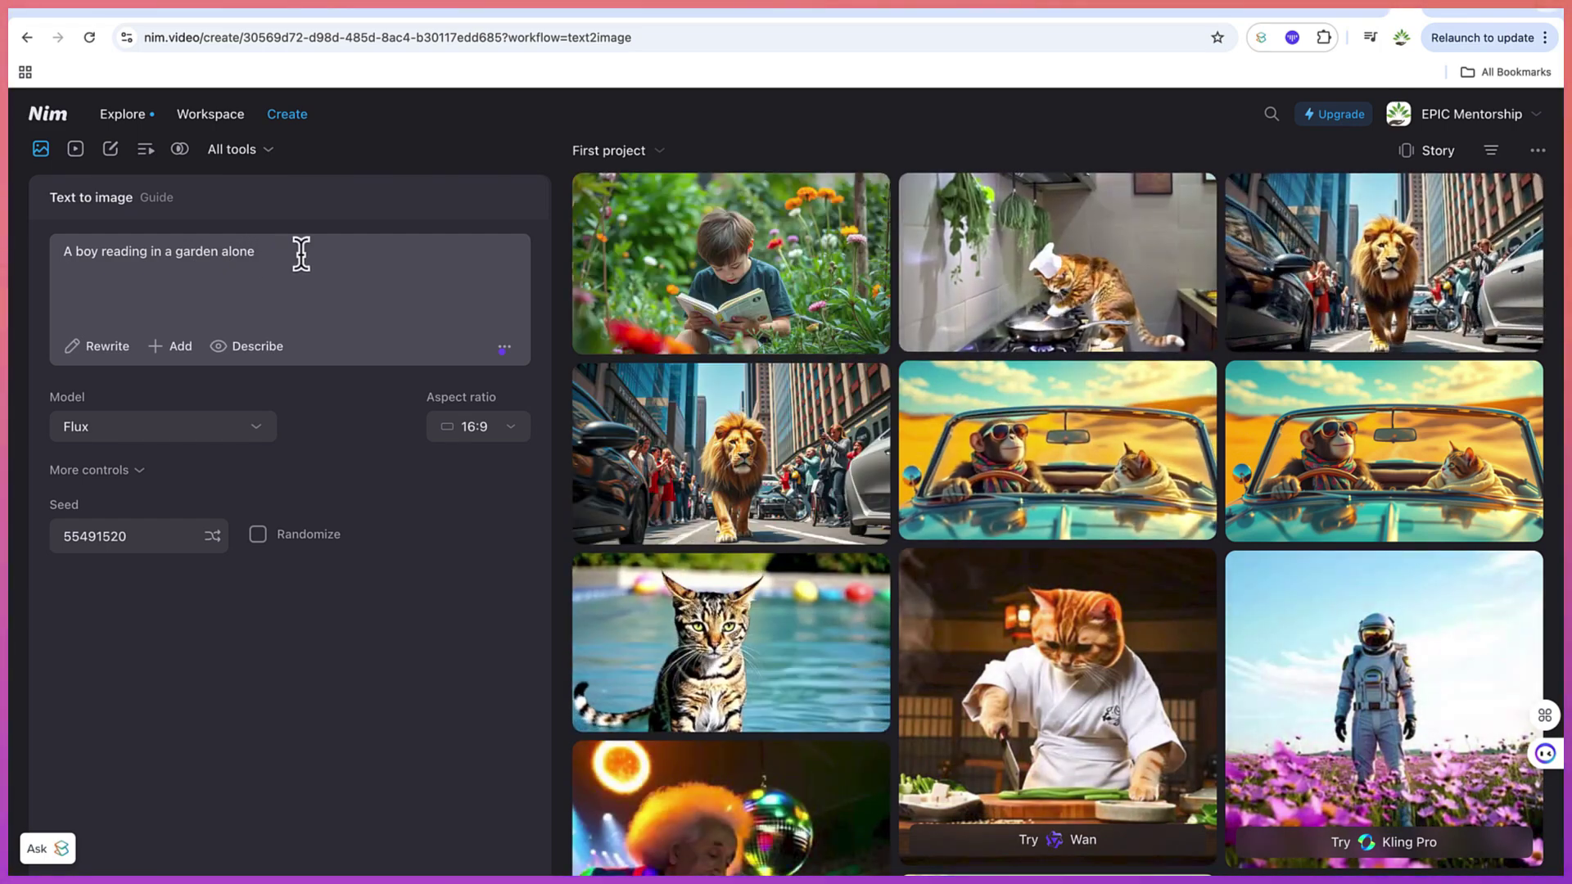
Replace the prompt with "The boy is now sleeping on a couch" and generate the image using the seed 55491520
drag(301, 254, 25, 229)
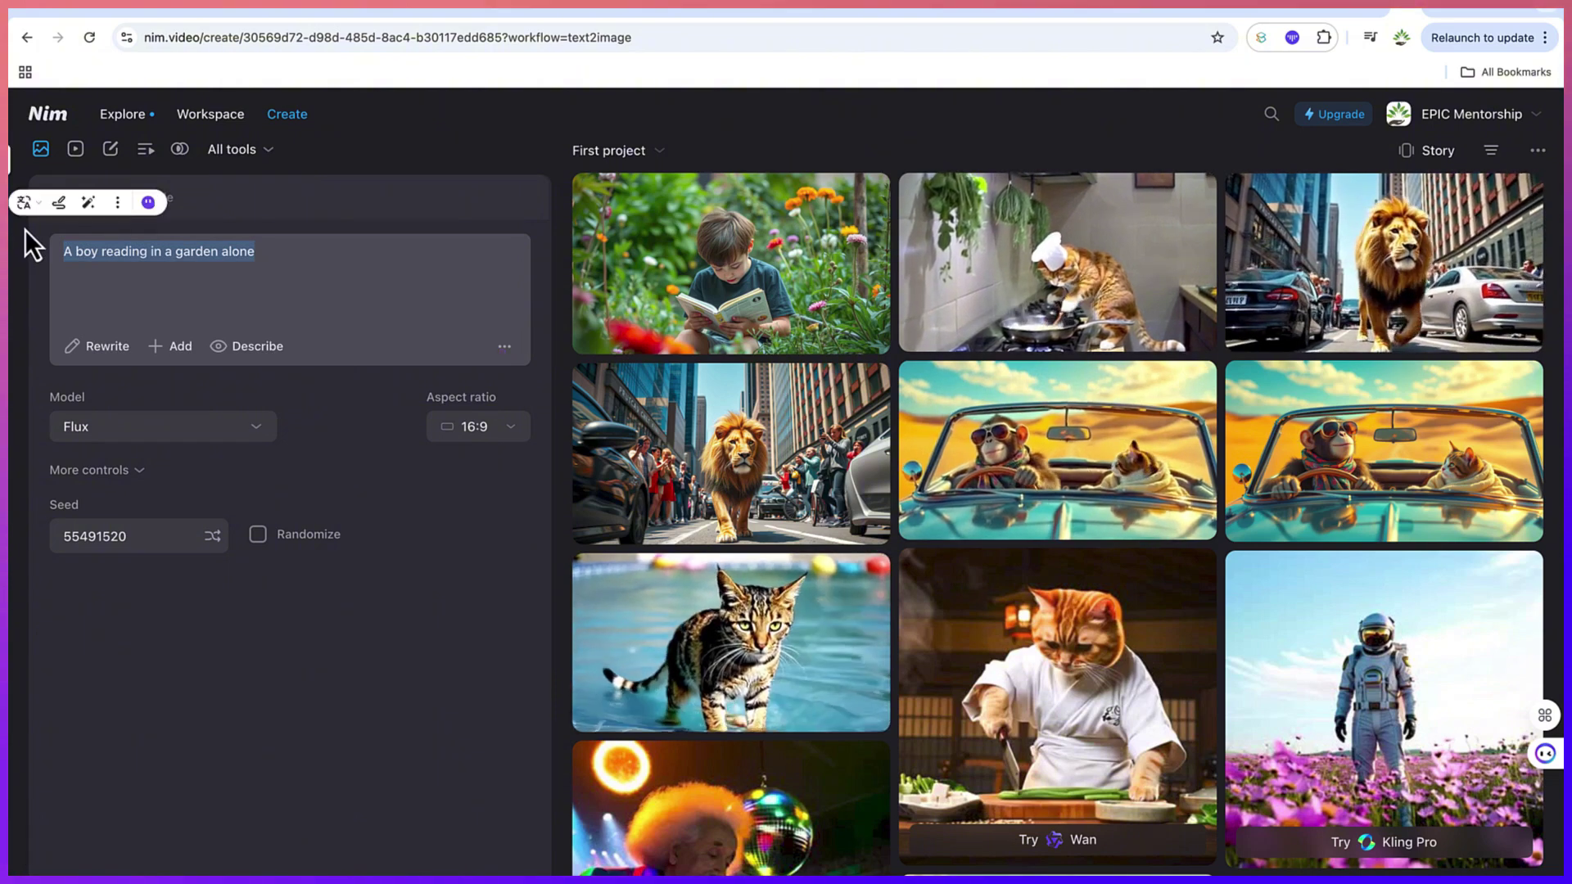
text(The boy is )
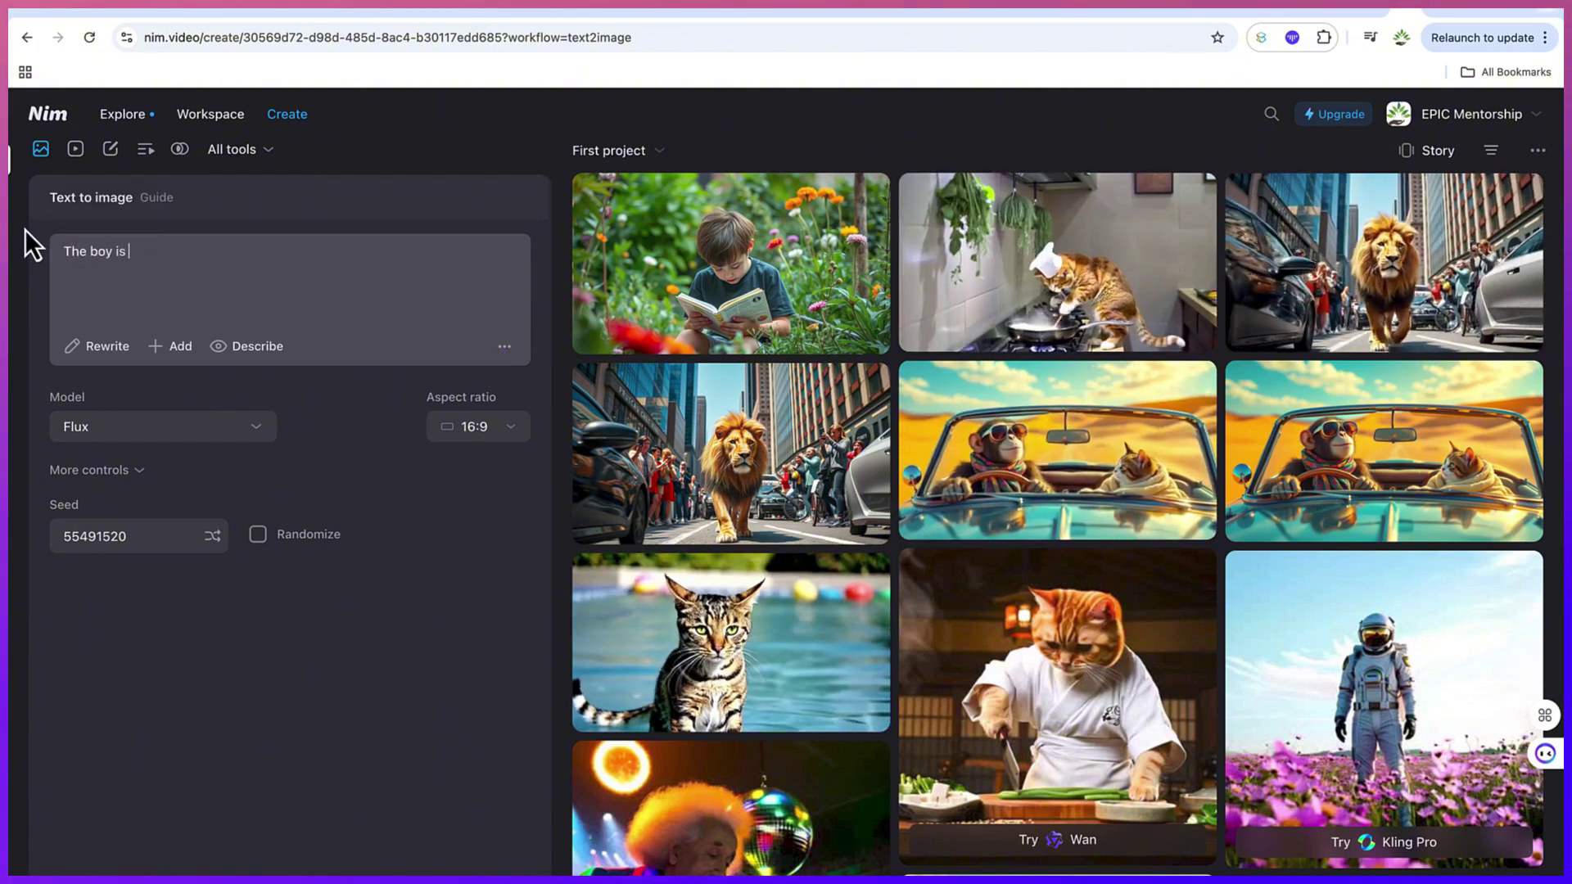
text(now sleeping )
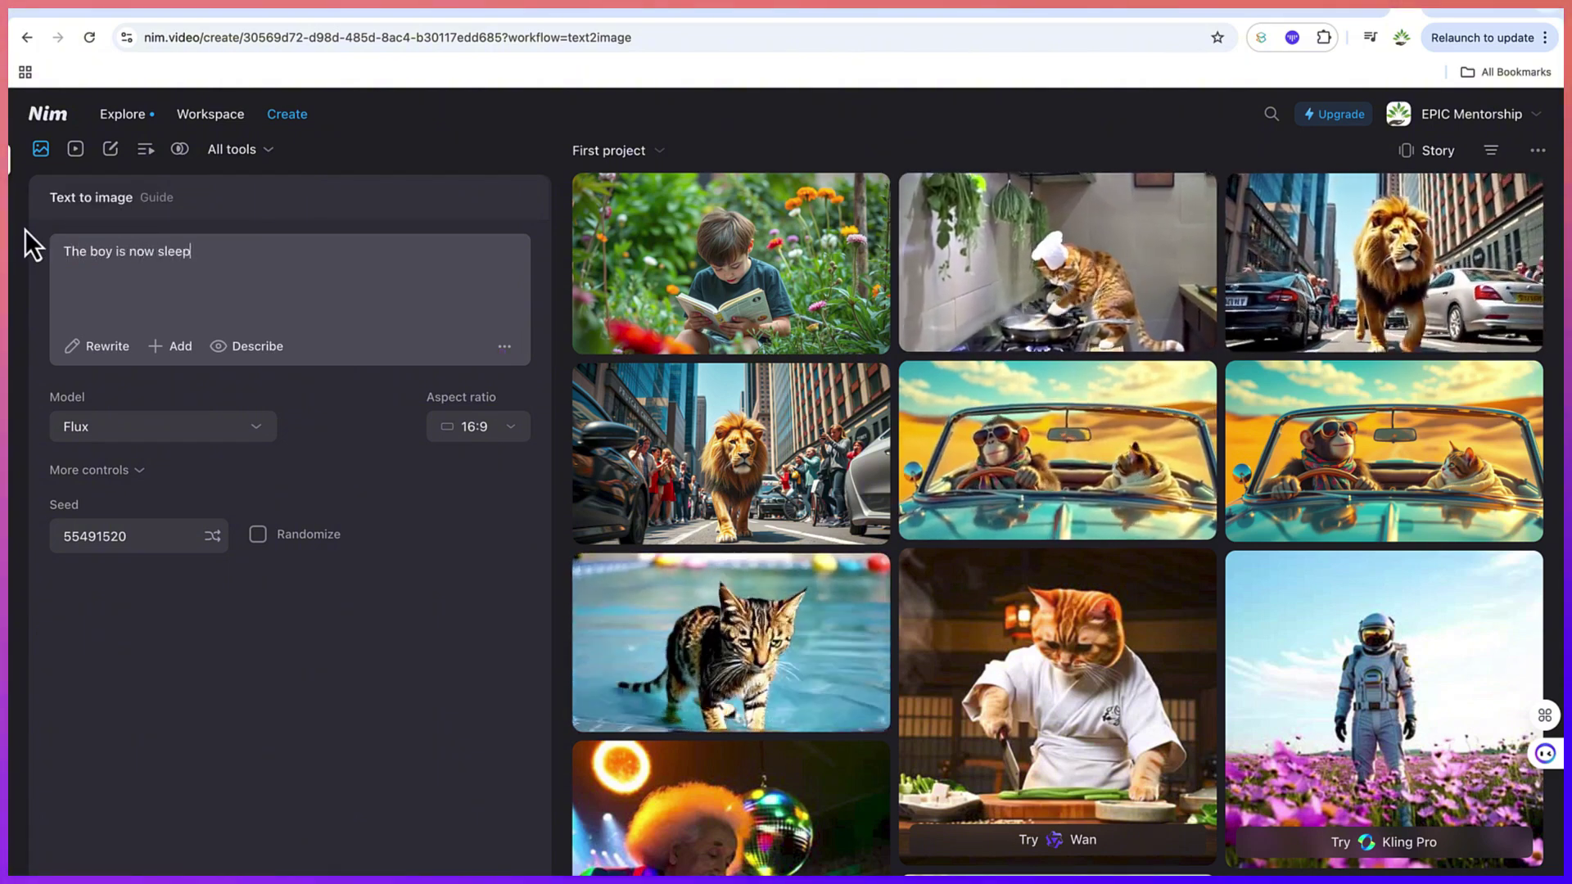
text(on a couch)
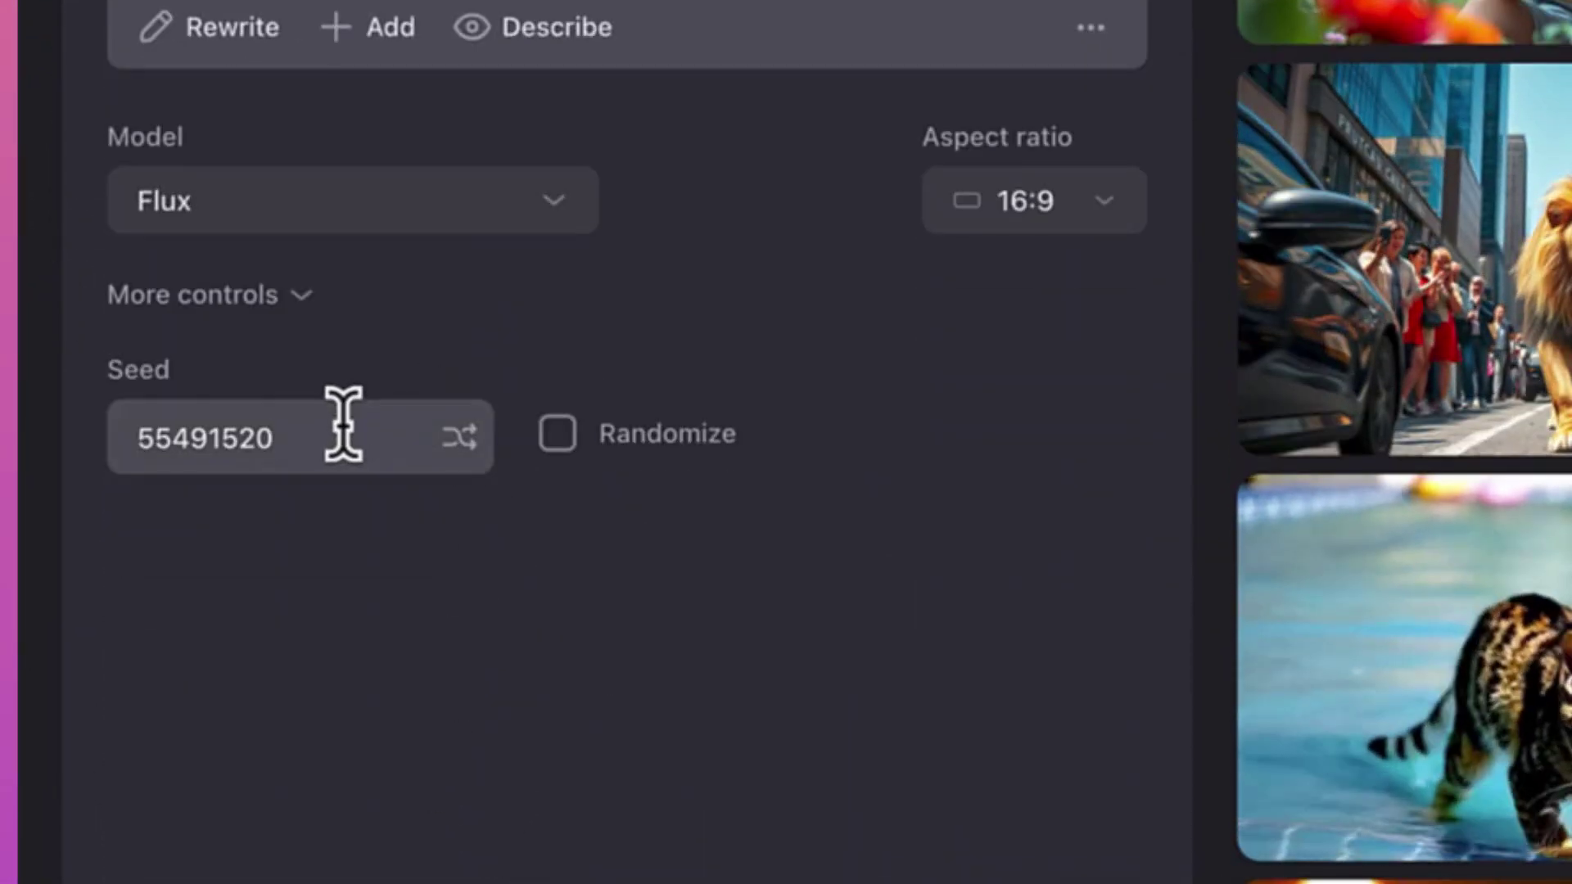
double_click(341, 421)
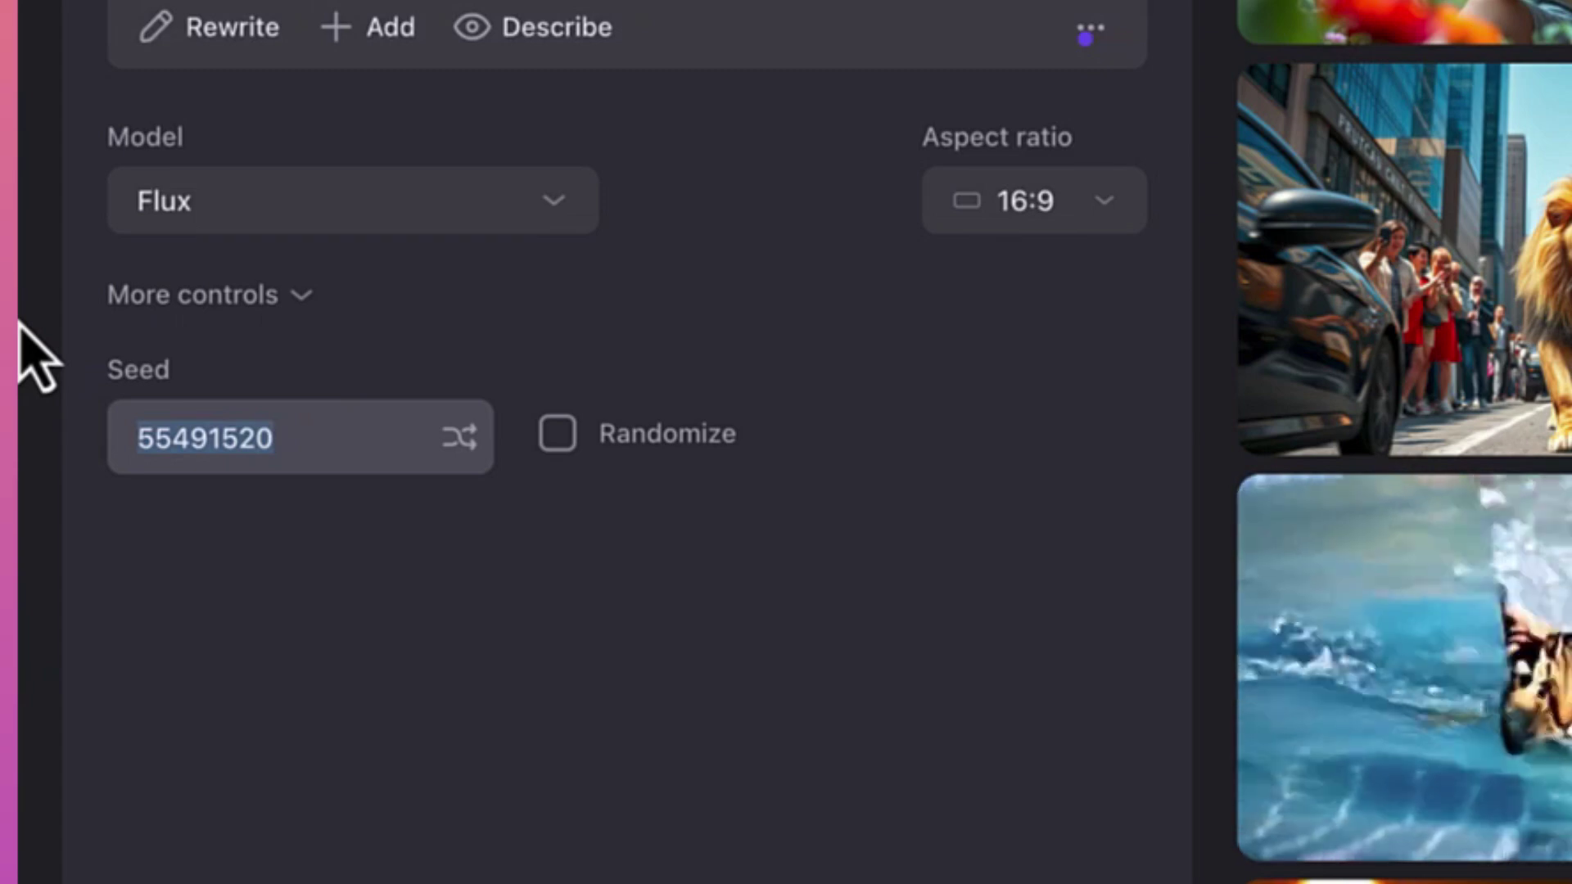
key(Right)
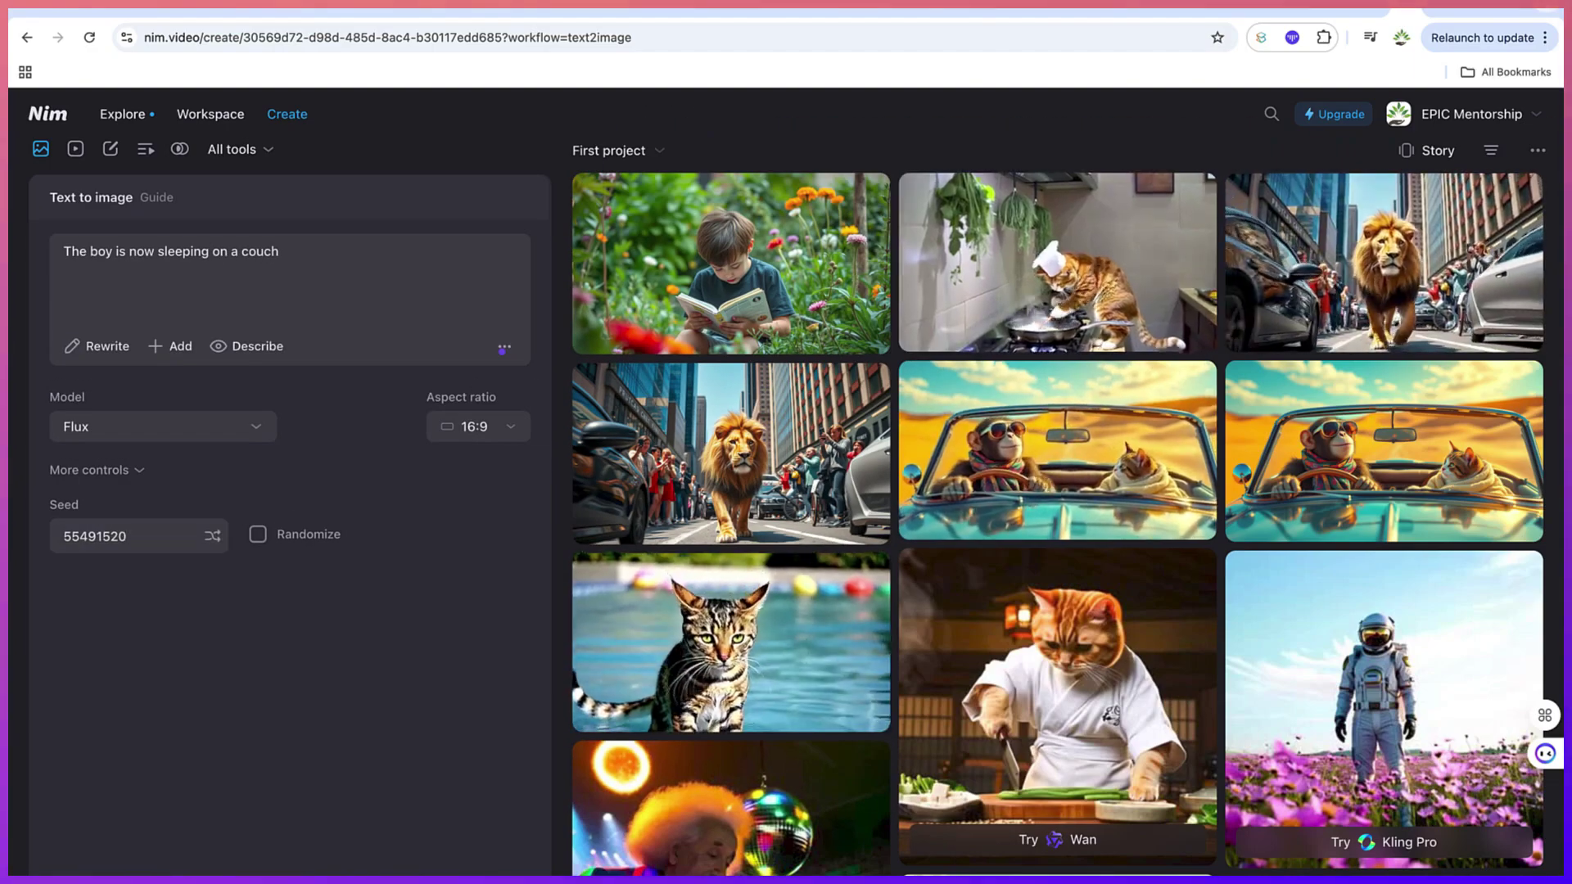
key(ctrl+Return)
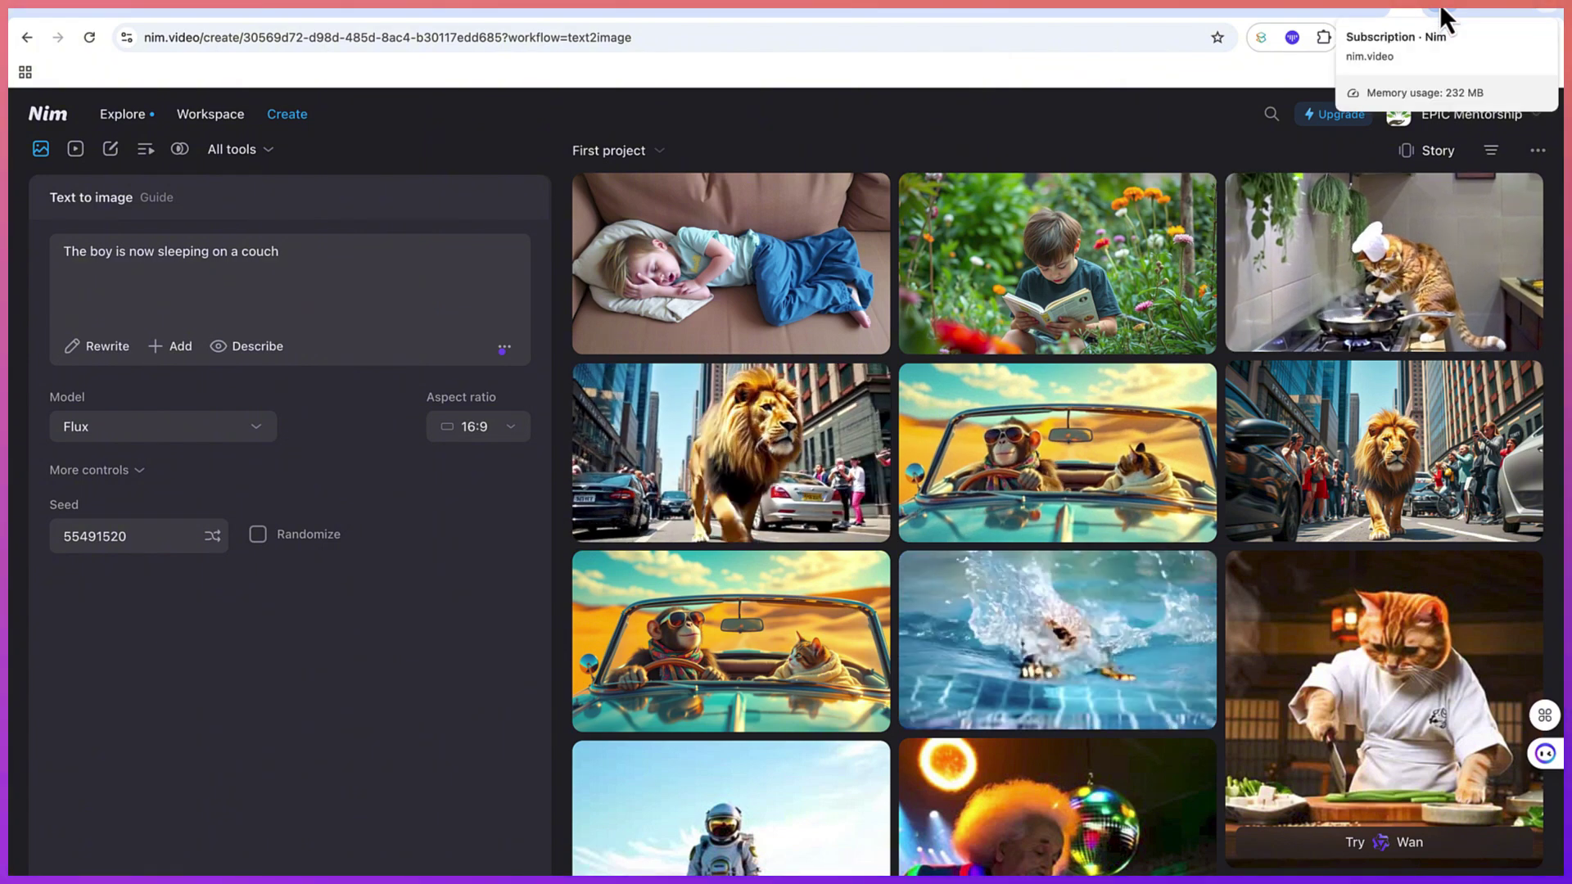
Switch to the open Subscription page to review the available plans
click(1440, 4)
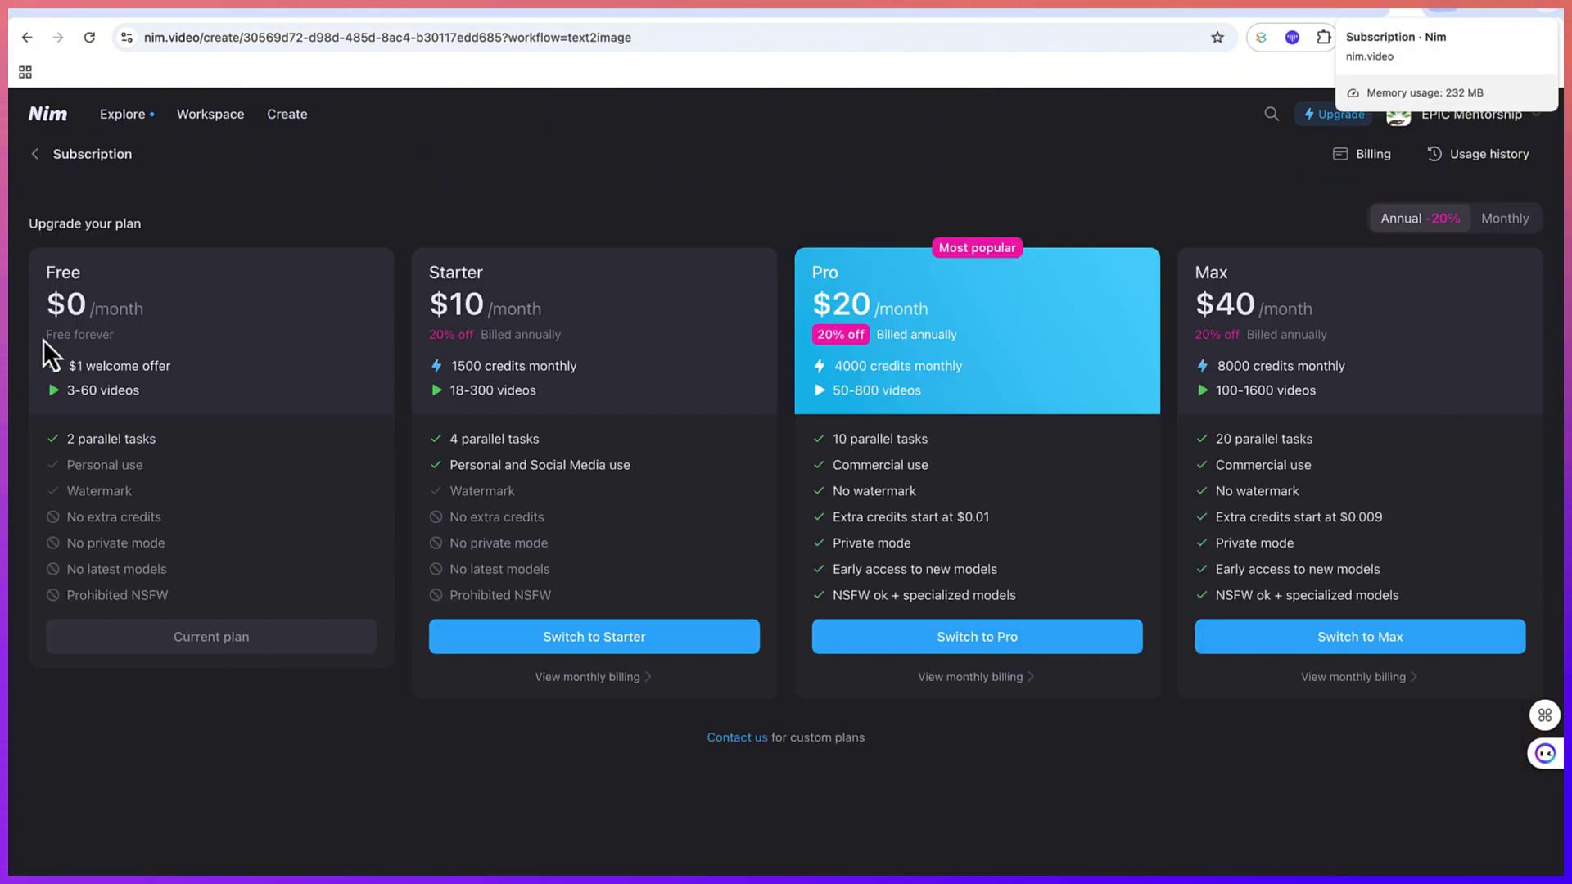